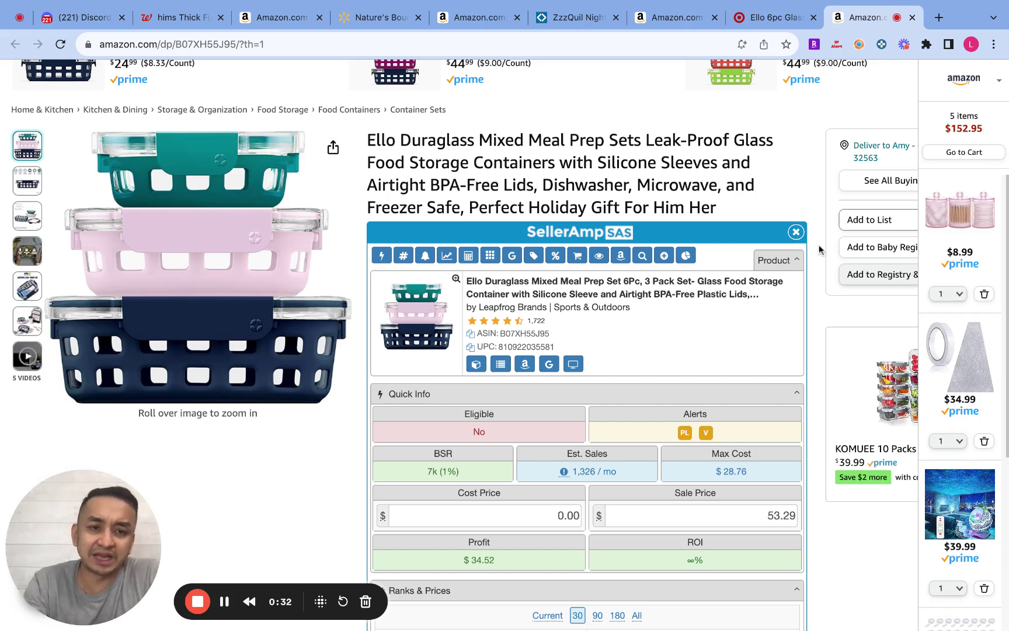
# - Dismiss the Savings Alert pop-up on the Amazon product page
pyautogui.scroll(-4, 820, 250)
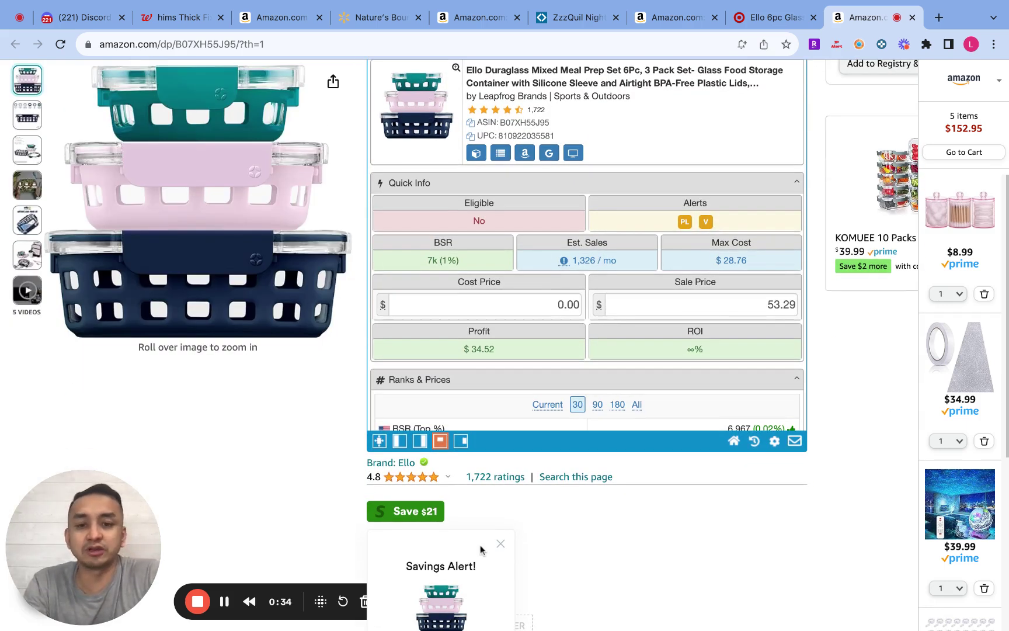
pyautogui.click(500, 544)
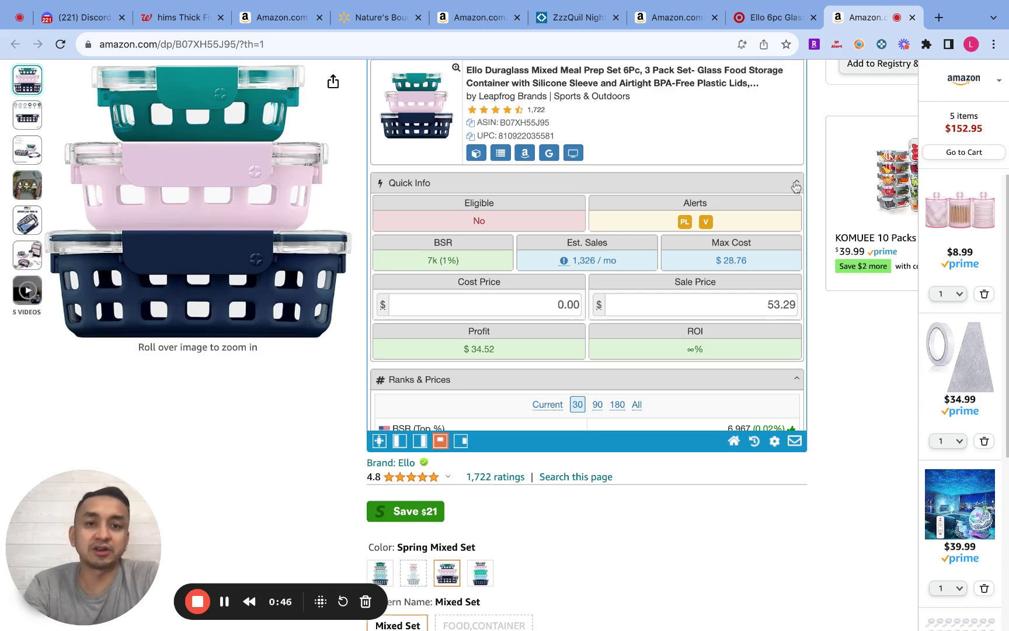
pyautogui.scroll(4, 812, 228)
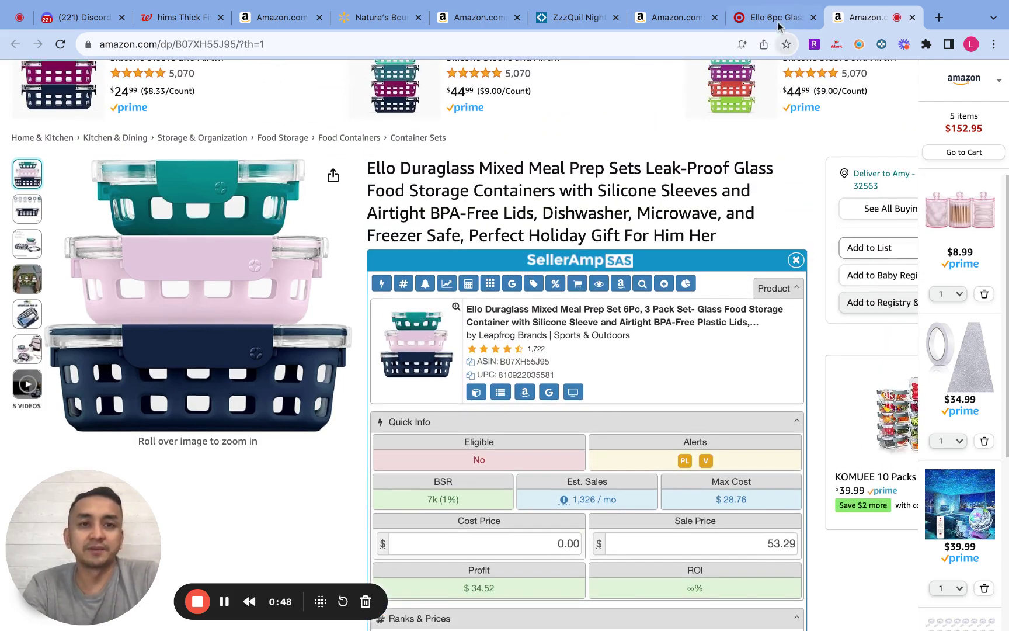
# - Check the Ello set's price on the Target page, and set the SellerAmp cost price on the Amazon listing to 26.99
pyautogui.click(778, 25)
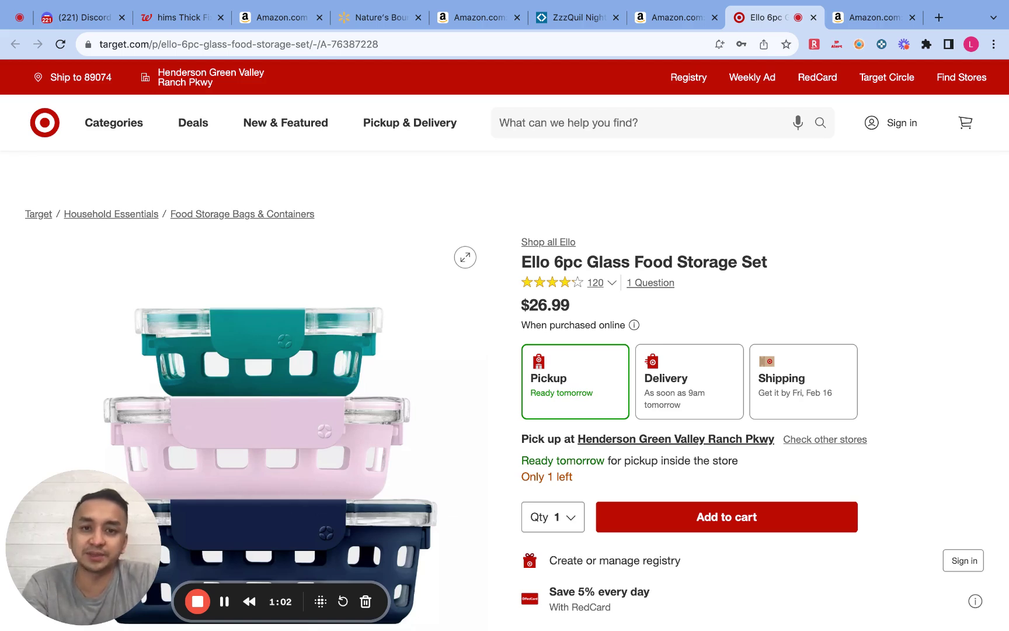
pyautogui.scroll(-3, 824, 241)
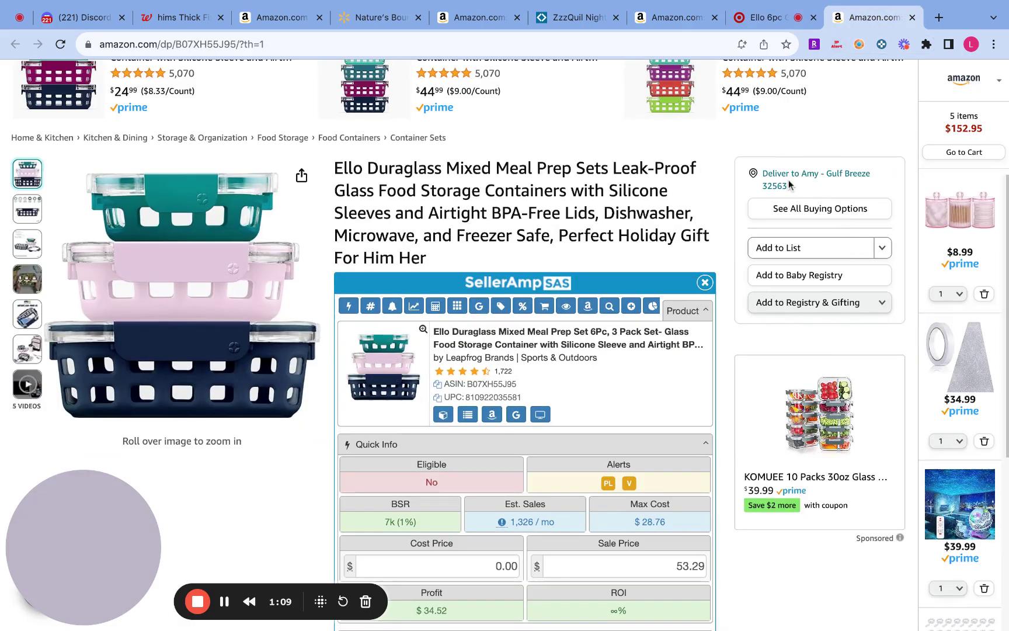
pyautogui.click(873, 18)
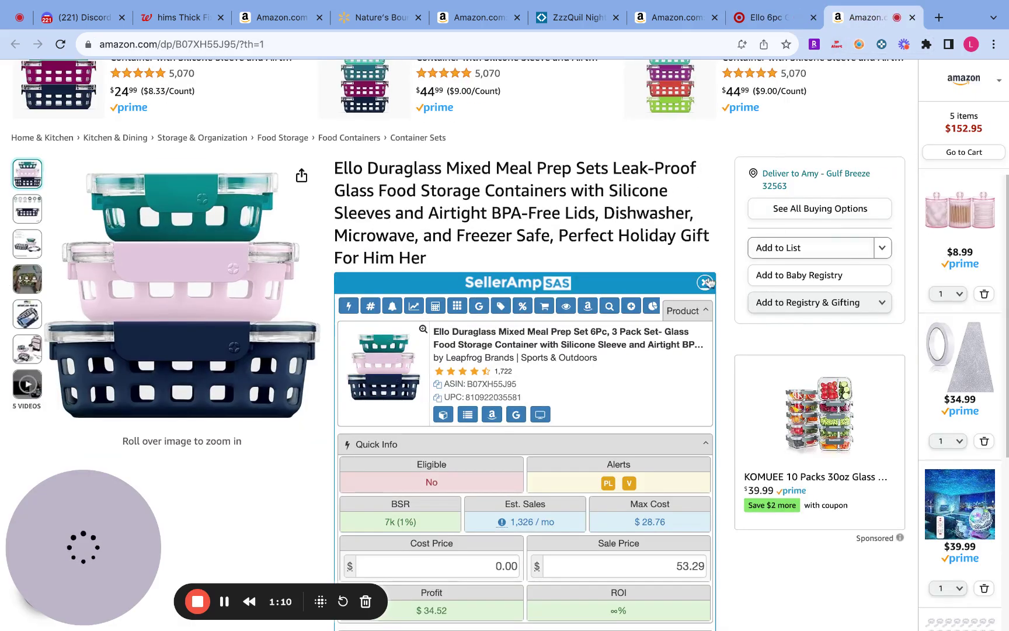
pyautogui.scroll(-5, 467, 380)
pyautogui.click(473, 400)
pyautogui.write('26.99')
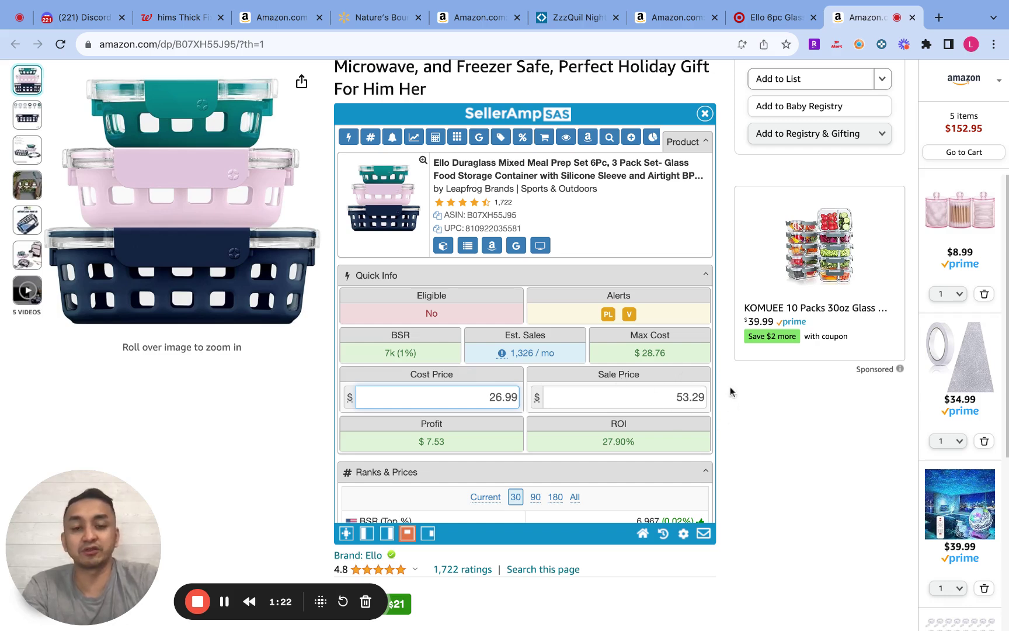
# - Review the SellerAmp profit, ROI and estimated sales figures, and read the variations alert
pyautogui.scroll(-2, 690, 361)
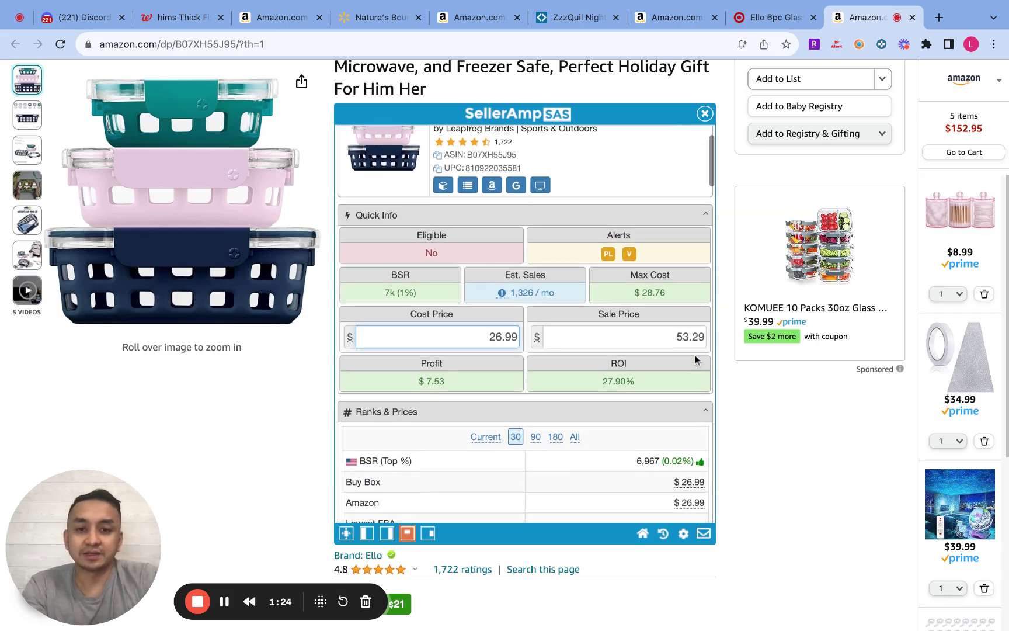
pyautogui.scroll(1, 695, 360)
pyautogui.moveTo(501, 336)
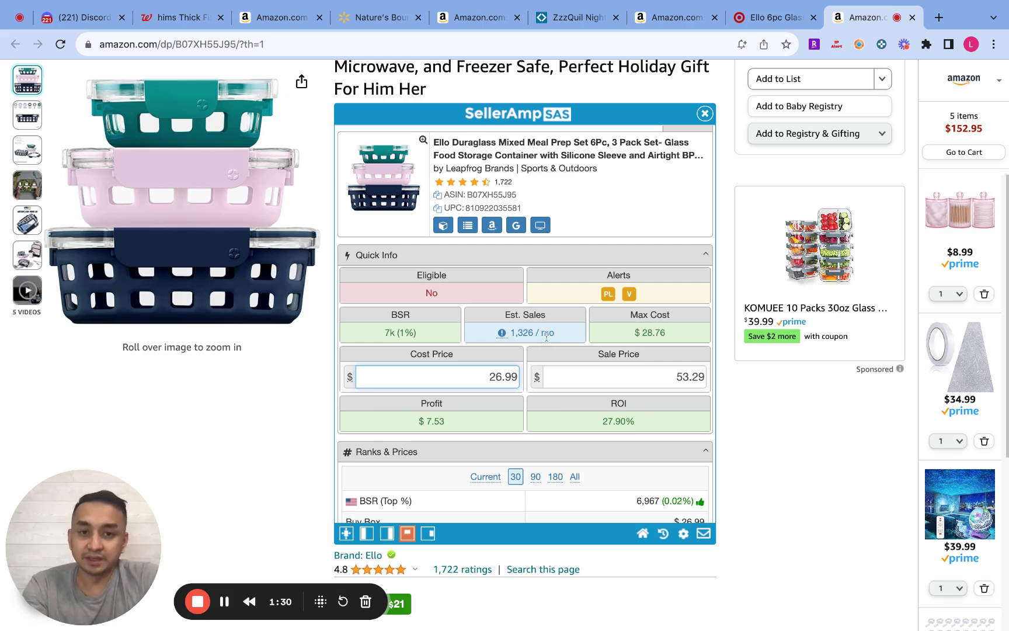
pyautogui.moveTo(632, 295)
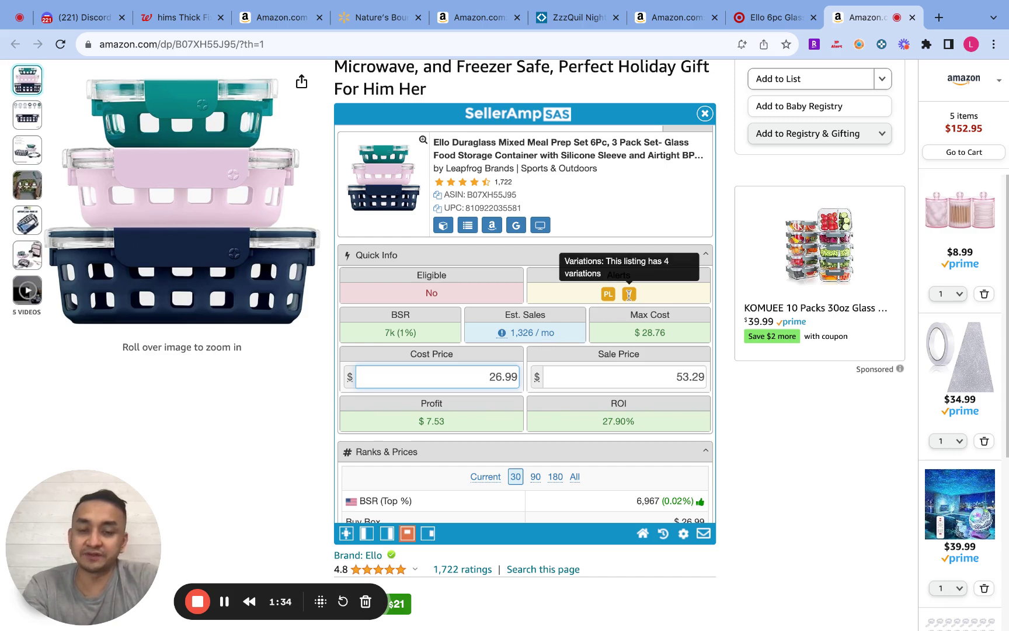
# - Run the review percentage check on the listing's variations and inspect the share of reviews per color
pyautogui.scroll(-3, 510, 317)
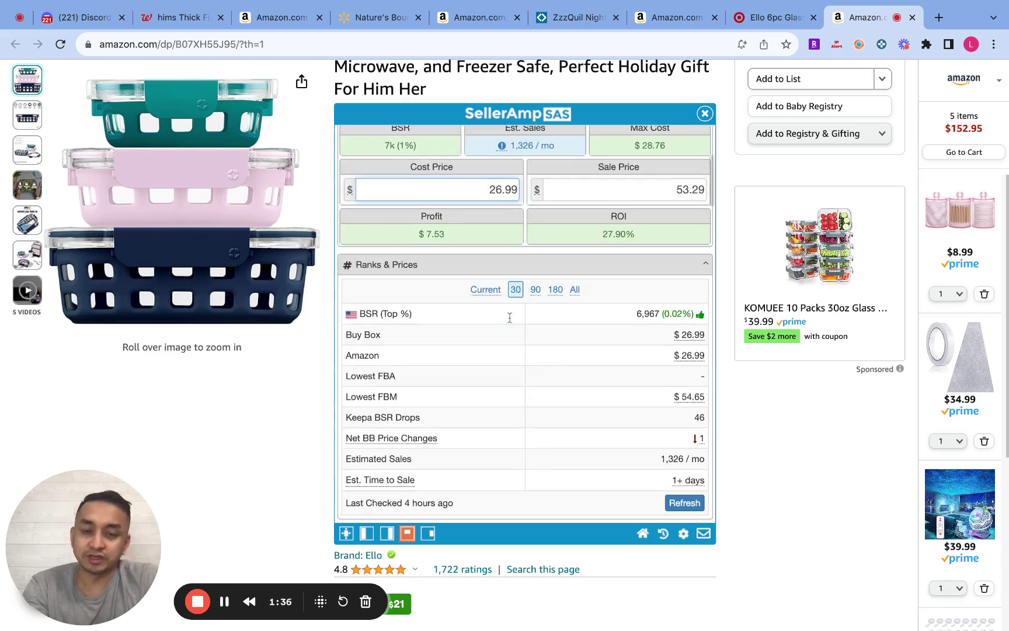
pyautogui.scroll(-10, 509, 318)
pyautogui.scroll(-10, 705, 405)
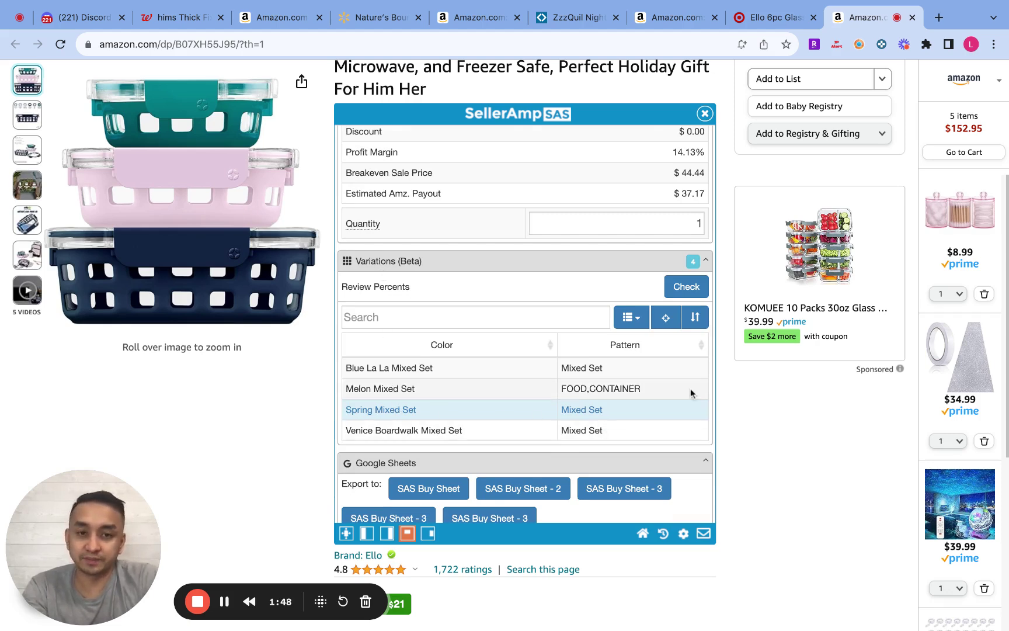
pyautogui.click(690, 286)
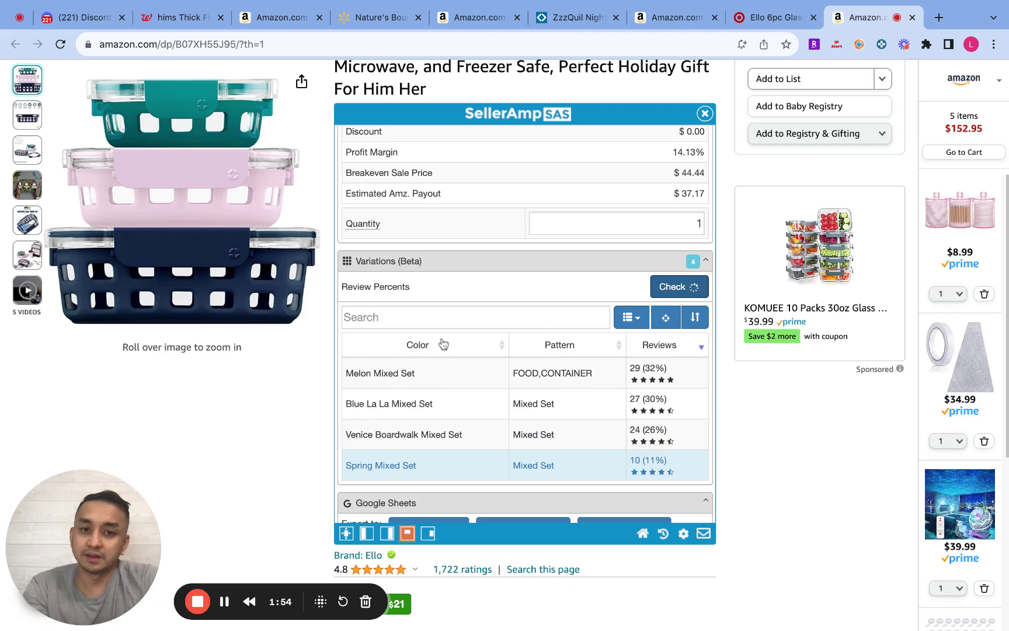
pyautogui.scroll(-6, 466, 365)
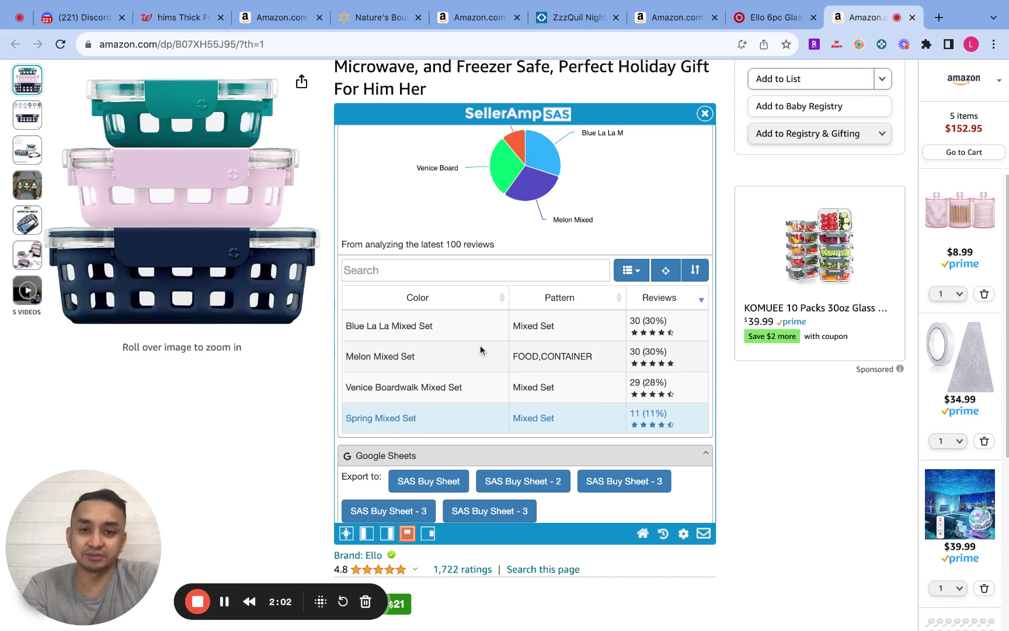
pyautogui.scroll(10, 480, 349)
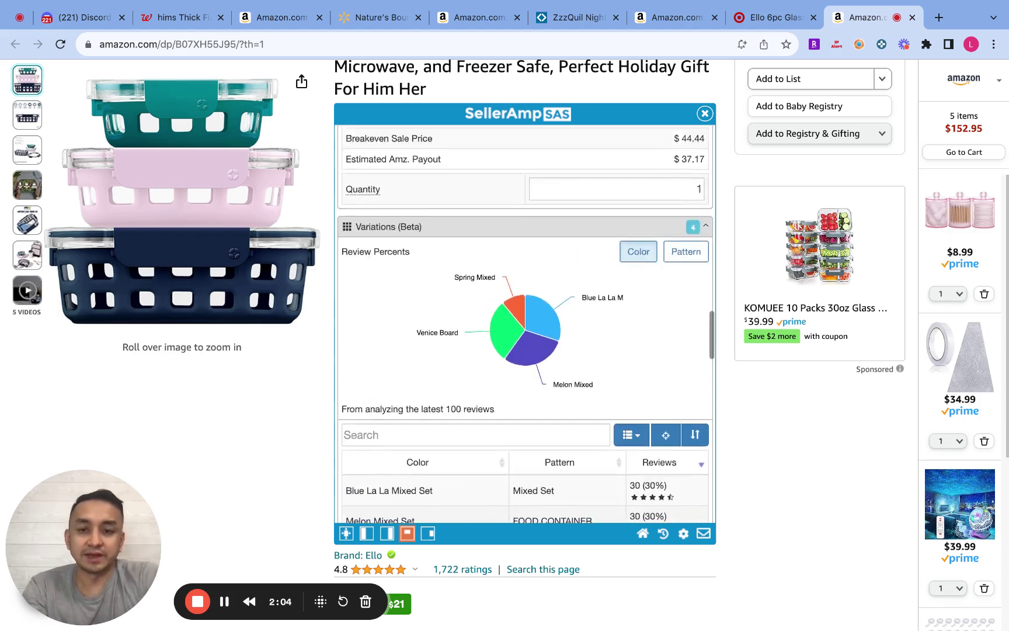
# - Examine the SellerAmp offers table for each seller's fulfilment type, stock, price and profit
pyautogui.scroll(15, 525, 324)
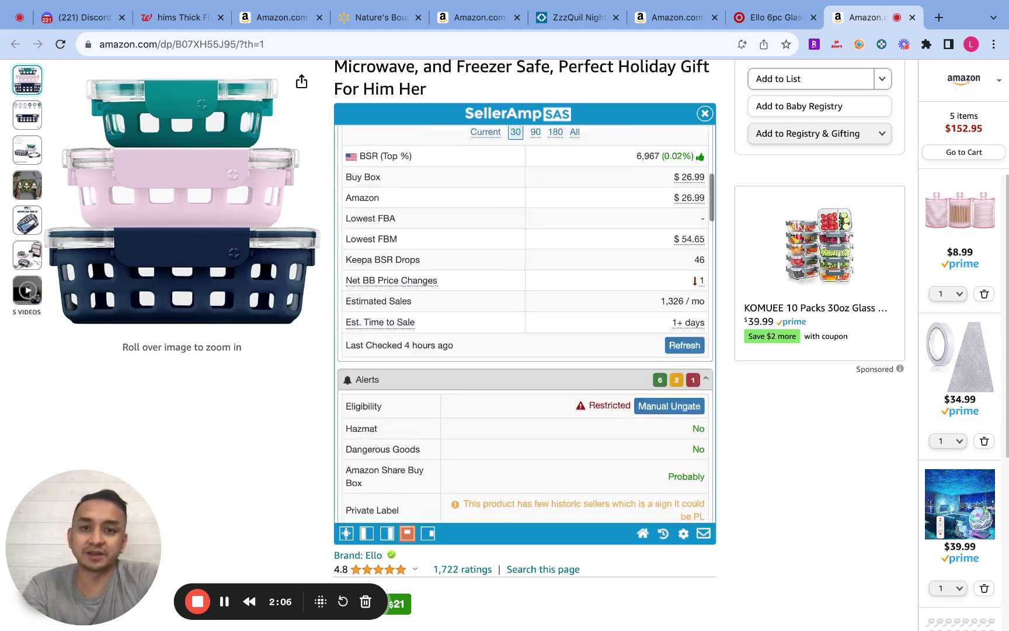
pyautogui.scroll(3, 532, 330)
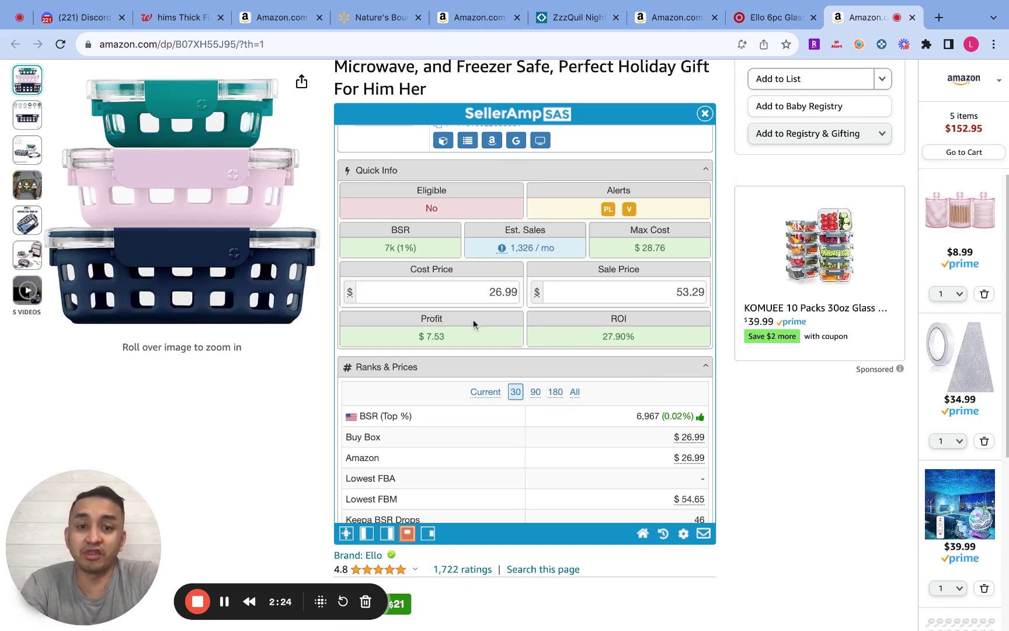
pyautogui.scroll(-10, 465, 320)
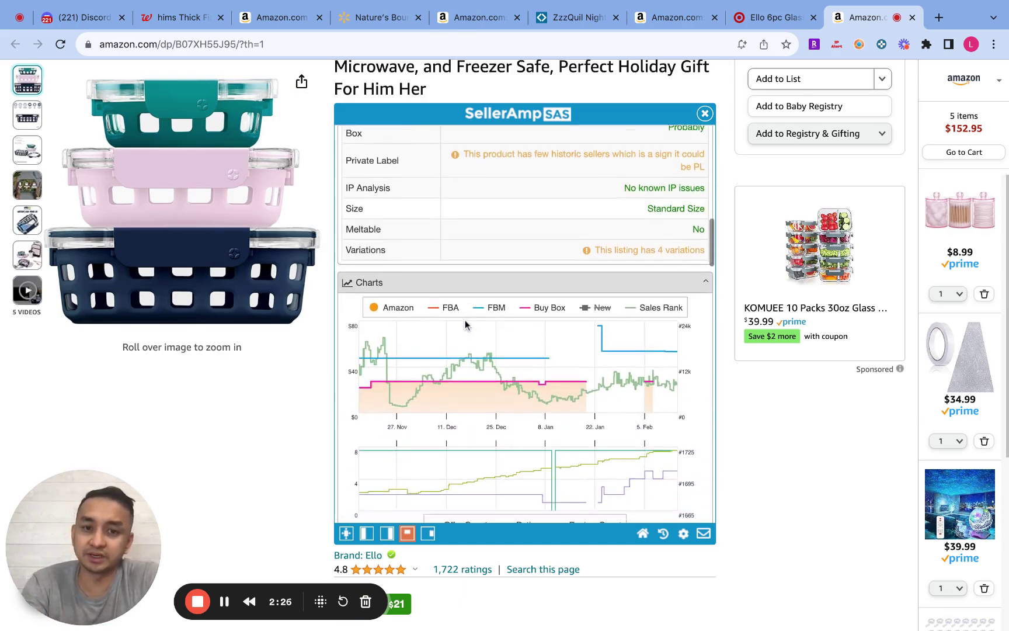
pyautogui.scroll(-10, 465, 320)
pyautogui.scroll(-10, 495, 341)
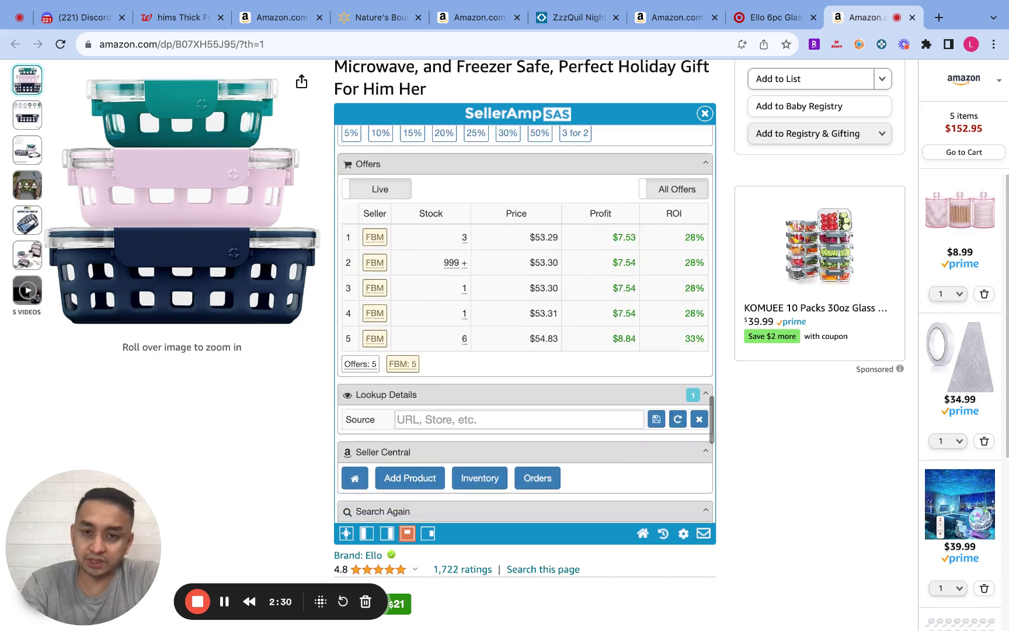
pyautogui.scroll(2, 710, 409)
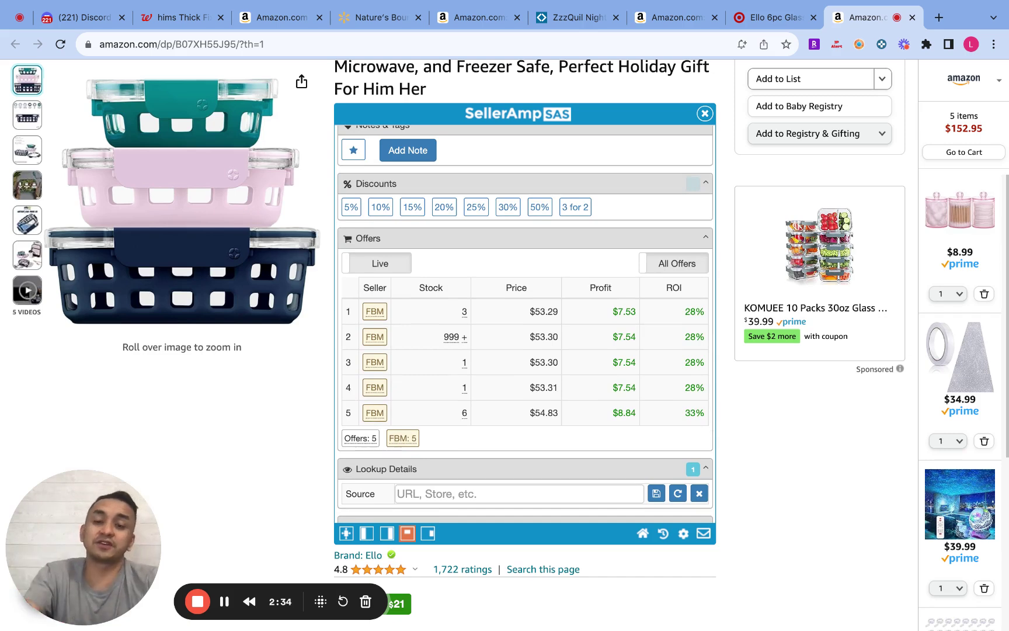
pyautogui.moveTo(374, 318)
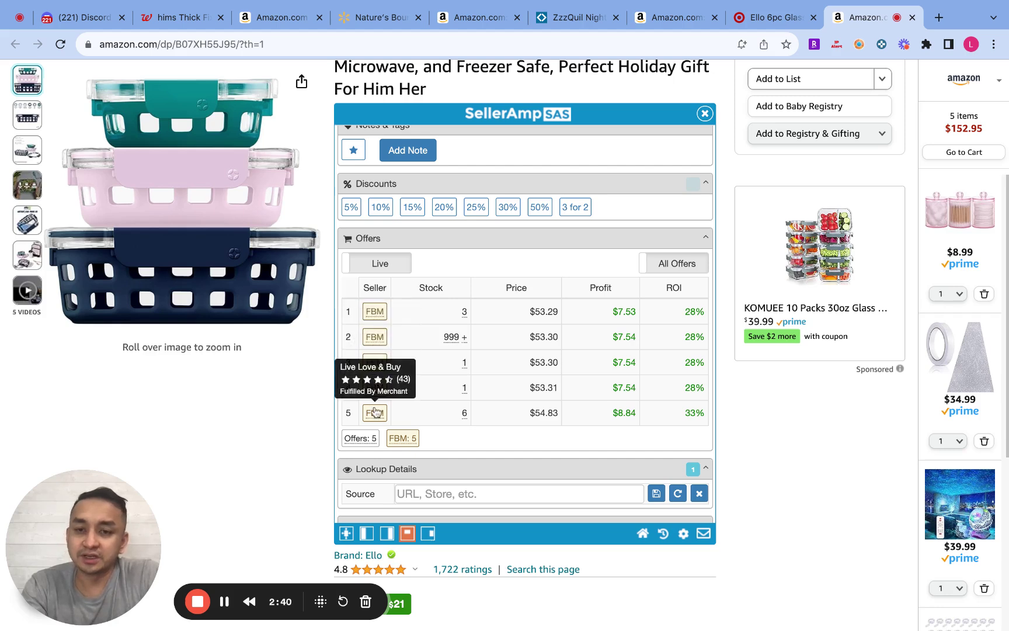
pyautogui.scroll(-3, 469, 344)
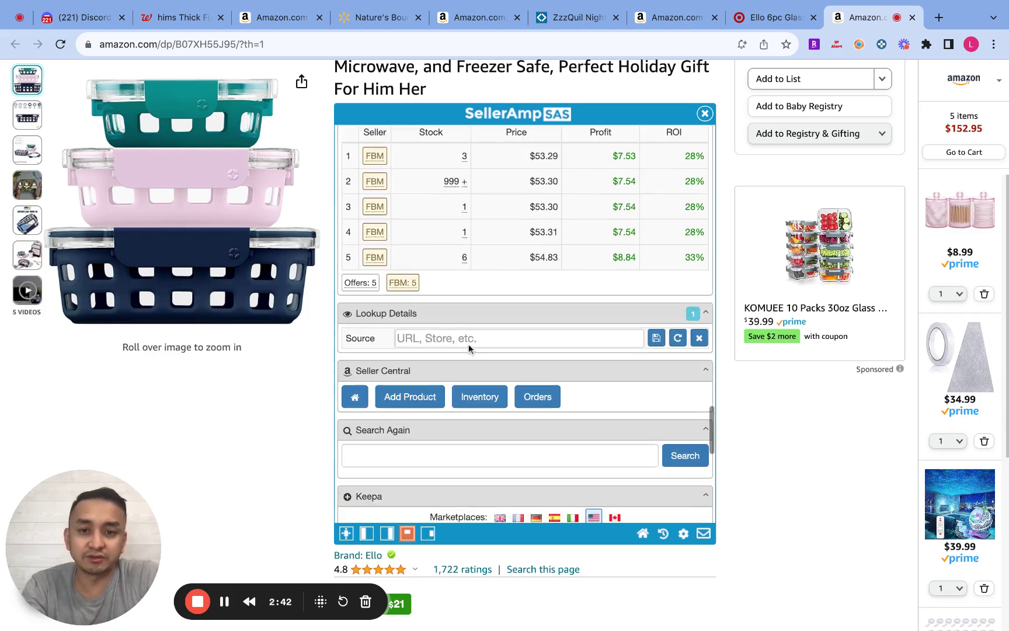
pyautogui.scroll(2, 754, 475)
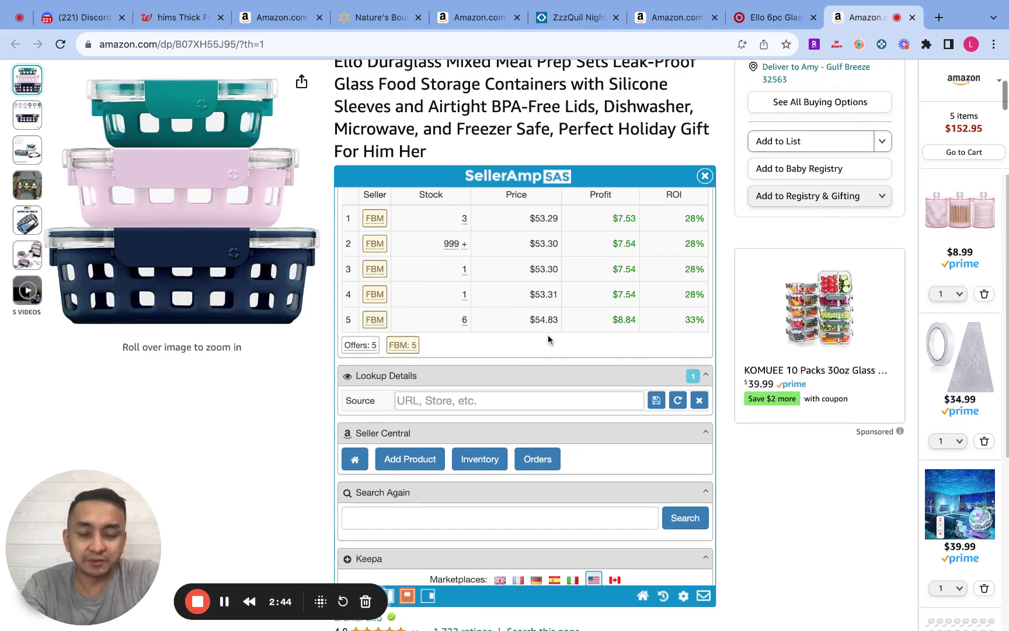
pyautogui.scroll(2, 548, 339)
pyautogui.moveTo(369, 297)
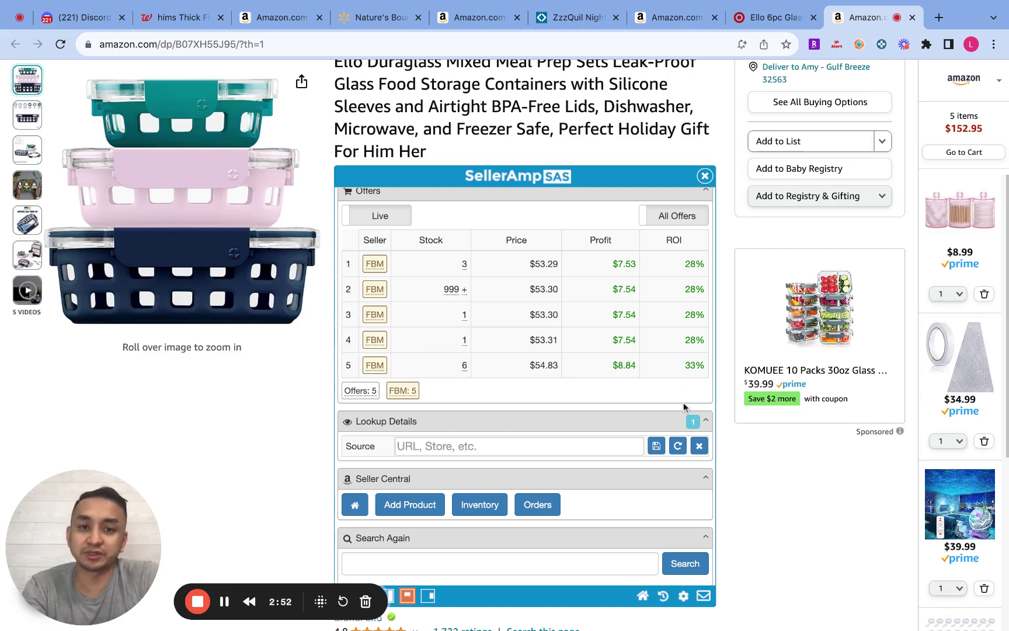
# - Inspect the three-month Keepa price history for Amazon, Buy Box and new-offer prices around February 6
pyautogui.scroll(-15, 750, 491)
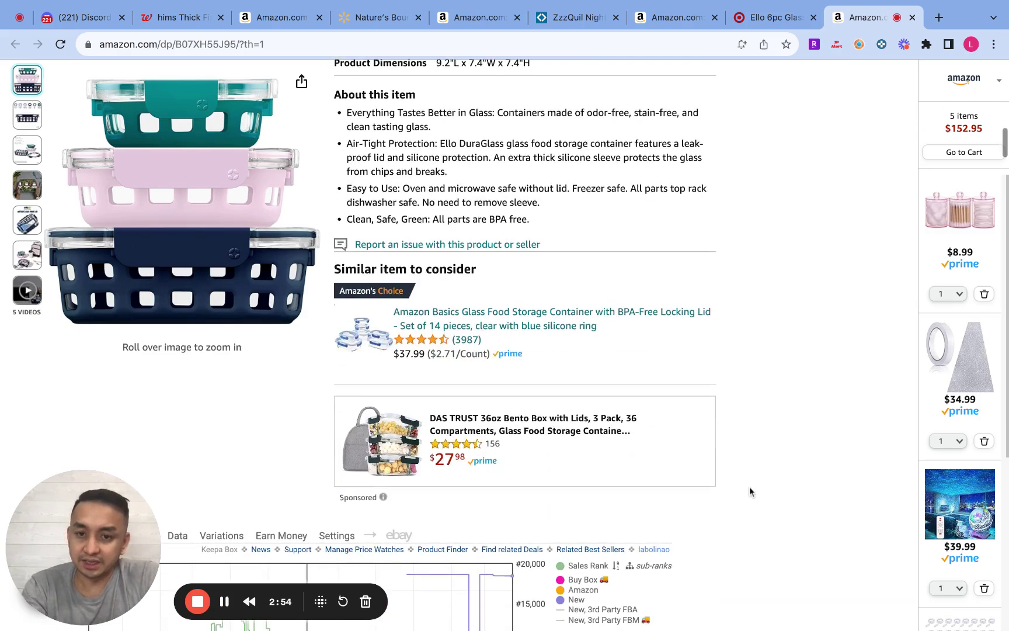
pyautogui.scroll(-4, 734, 307)
pyautogui.scroll(-4, 734, 308)
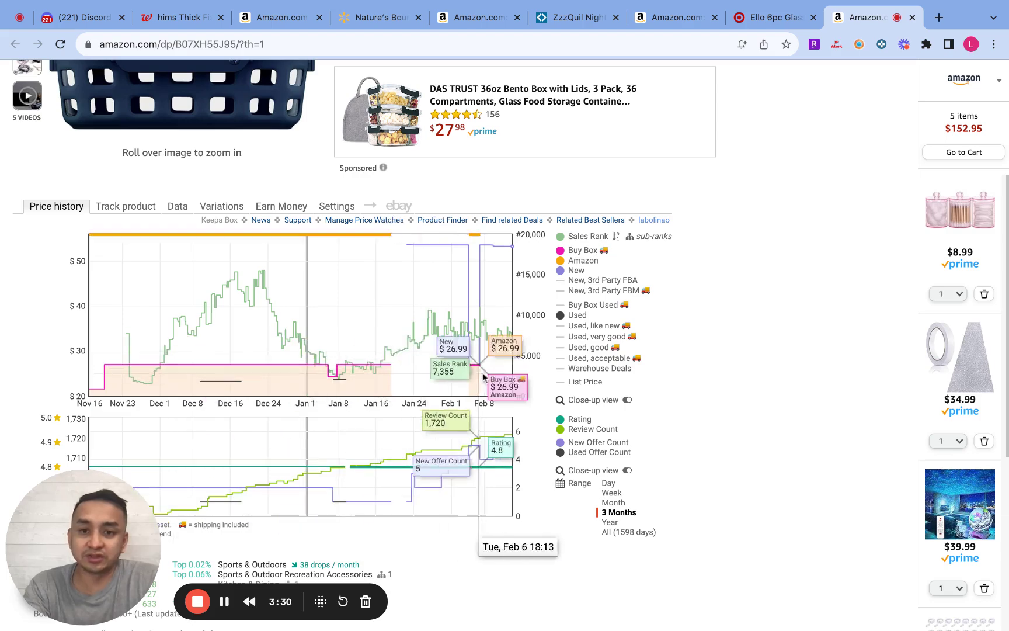
# - Set the SellerAmp sale price to 28 to recalculate the profit and ROI
pyautogui.scroll(3, 747, 314)
pyautogui.scroll(15, 747, 315)
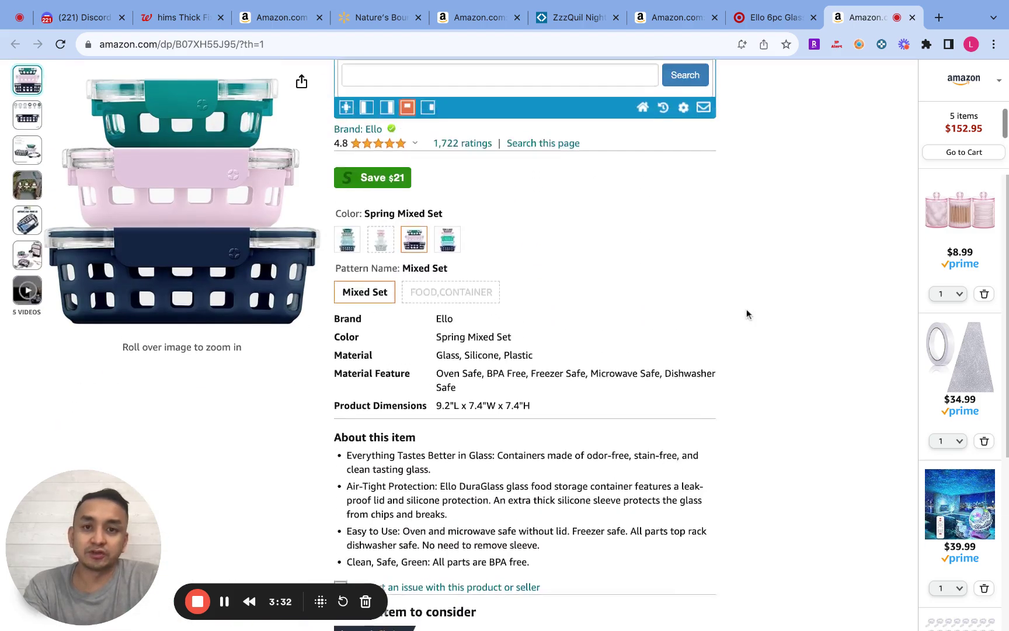
pyautogui.scroll(3, 726, 298)
pyautogui.scroll(10, 563, 237)
pyautogui.scroll(10, 565, 237)
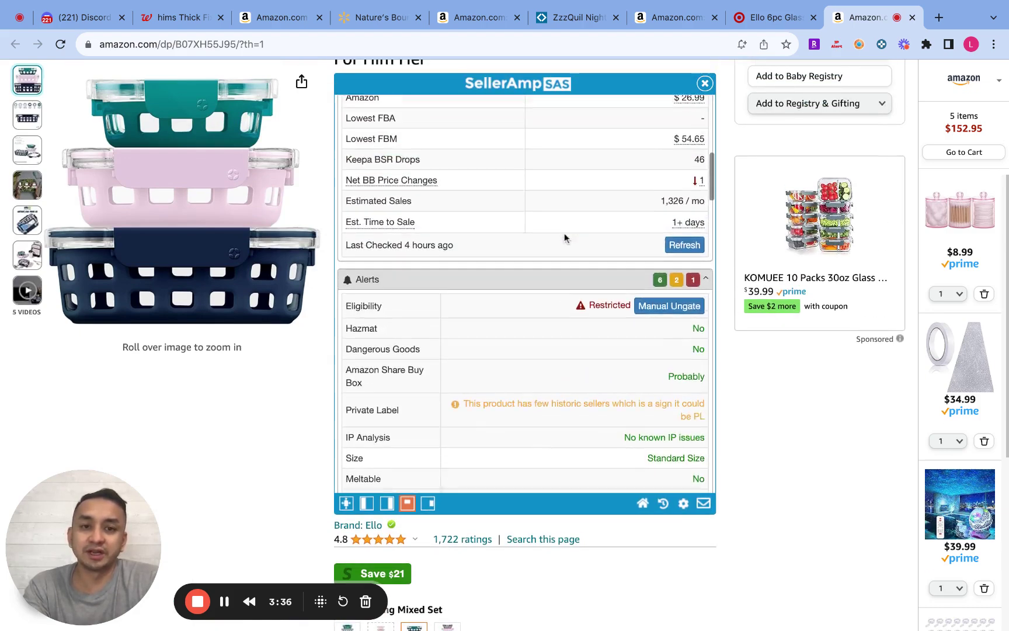
pyautogui.click(640, 239)
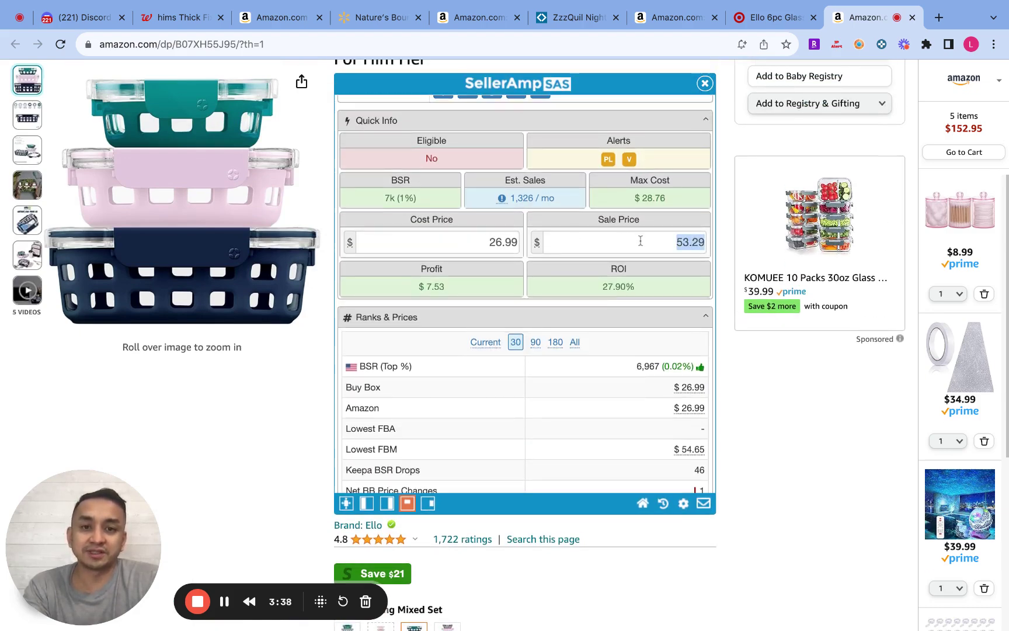
pyautogui.write('28')
pyautogui.click(749, 378)
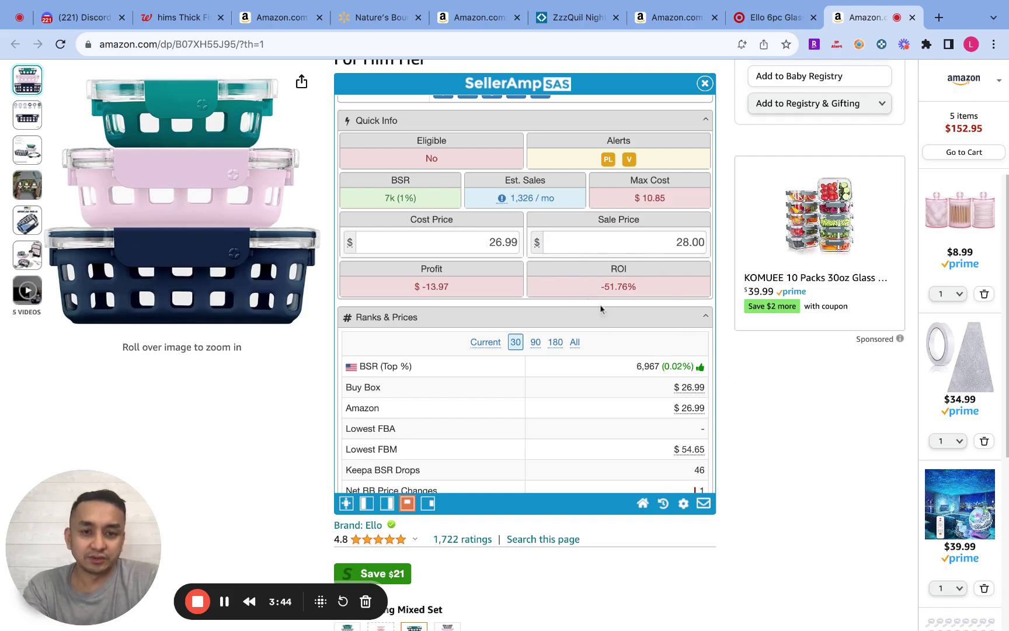
# - Set the Keepa price history range to Year and inspect the longer-term price and sales rank history
pyautogui.scroll(-15, 687, 355)
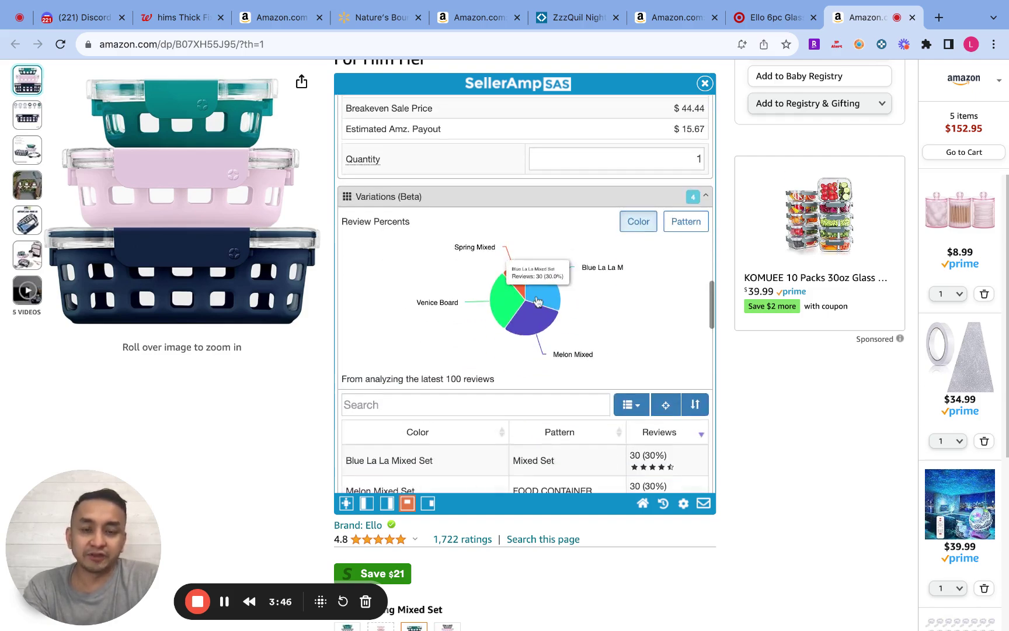
pyautogui.scroll(-10, 538, 300)
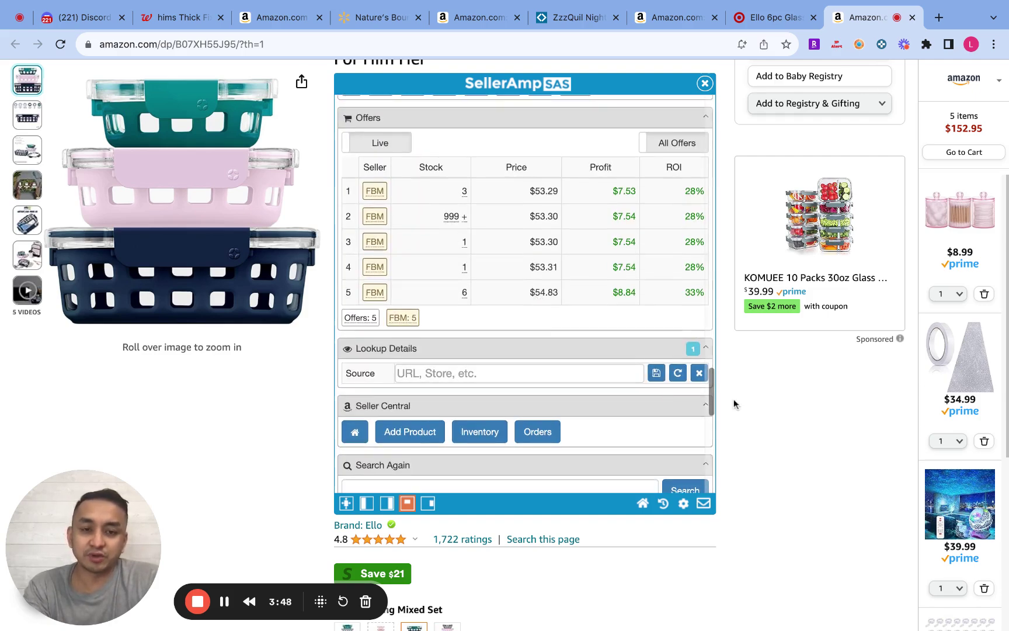
pyautogui.scroll(-15, 746, 404)
pyautogui.scroll(-4, 746, 404)
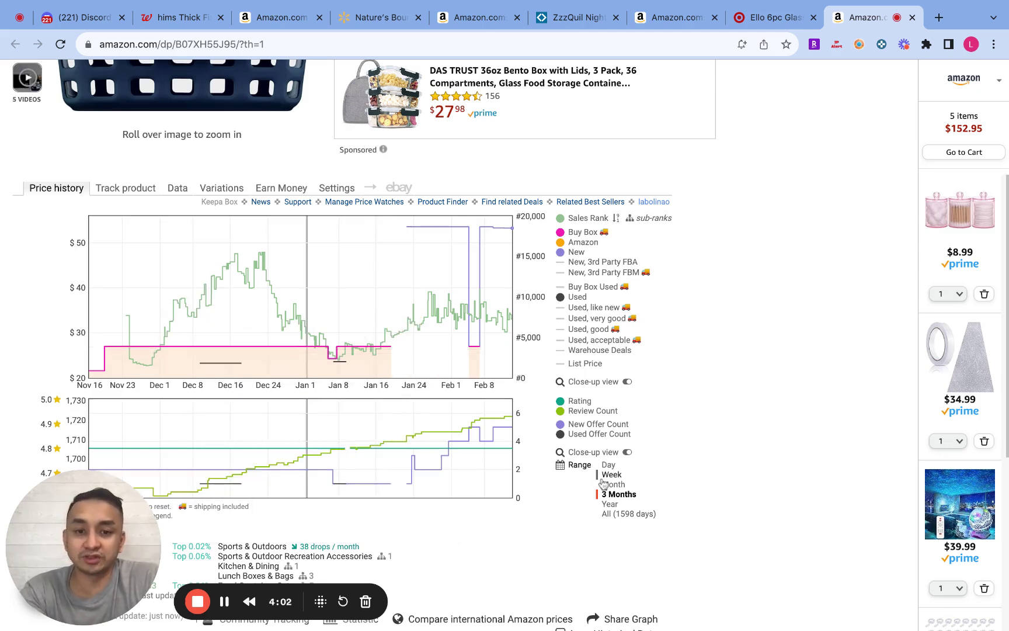
pyautogui.click(611, 505)
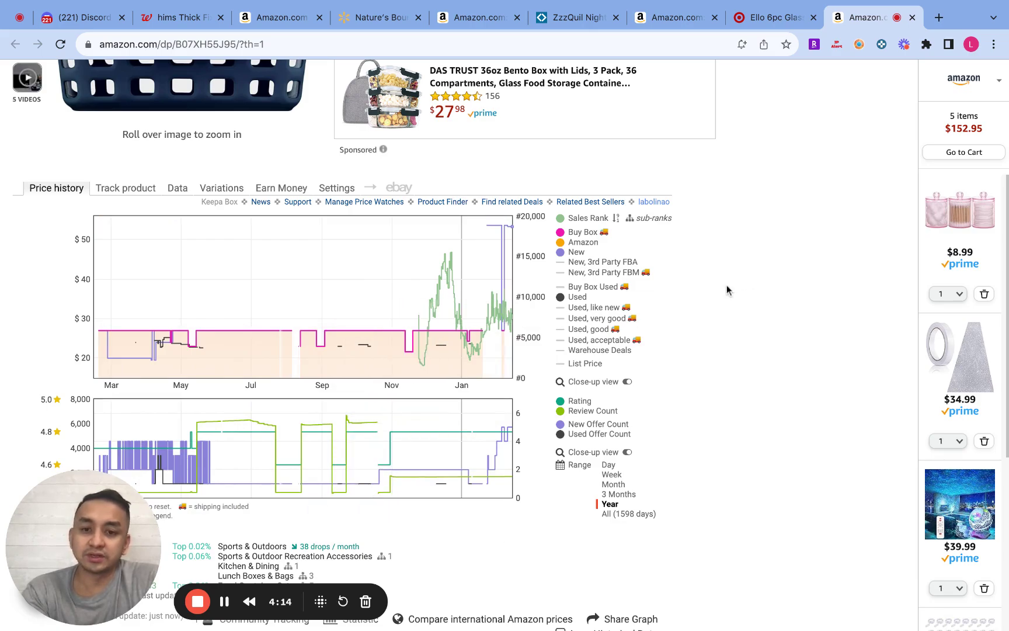
pyautogui.scroll(1, 726, 286)
pyautogui.scroll(15, 726, 284)
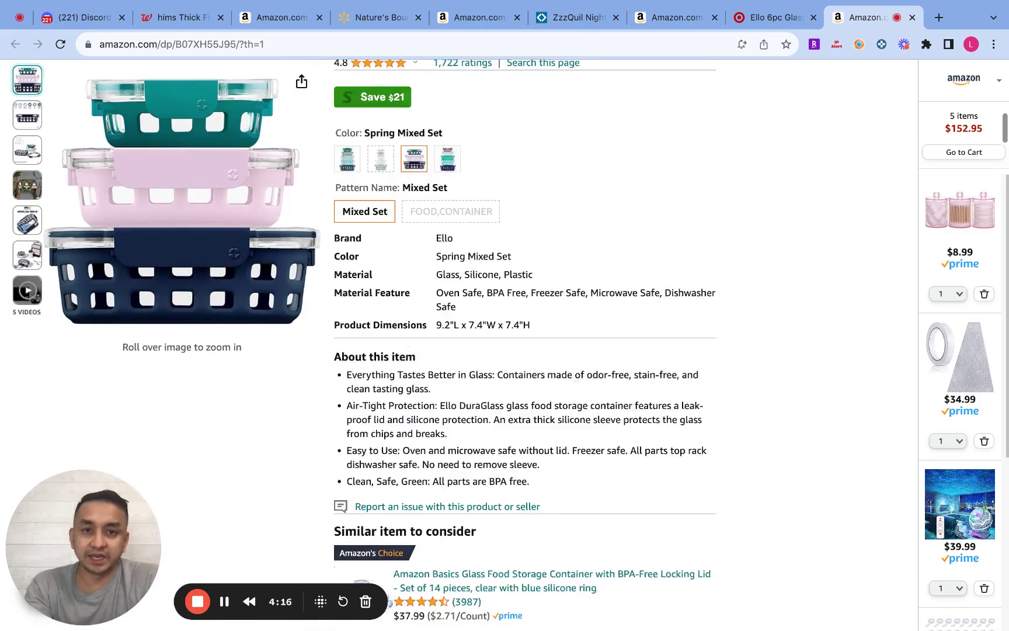
# - Check the latest new-offer prices on the yearly Keepa chart and enter a higher sale price for the Ello set in SellerAmp
pyautogui.scroll(-15, 726, 284)
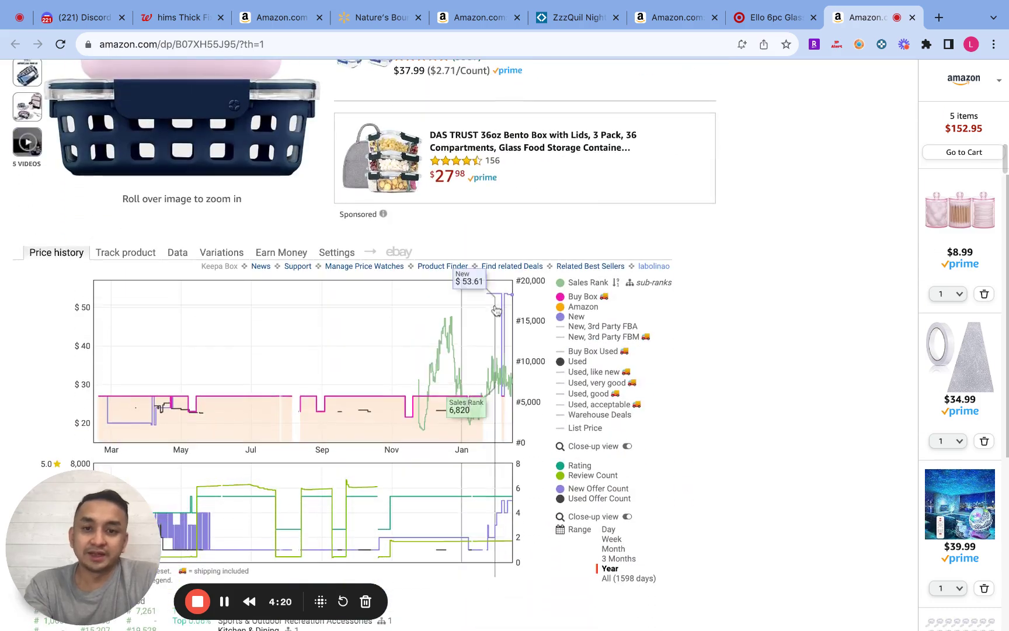
pyautogui.scroll(-2, 712, 316)
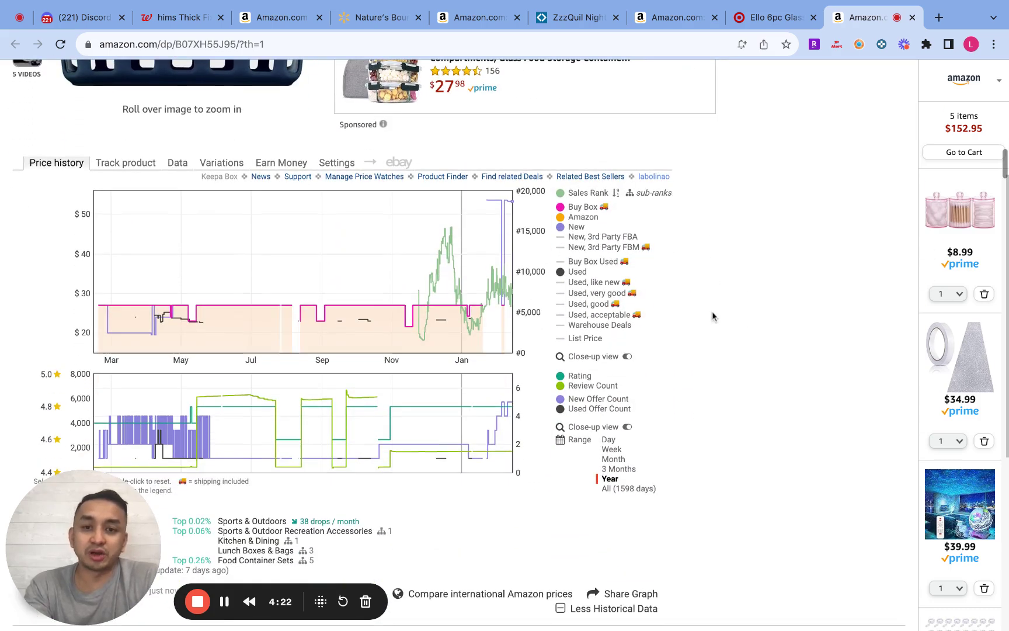
pyautogui.scroll(7, 685, 242)
pyautogui.scroll(10, 684, 242)
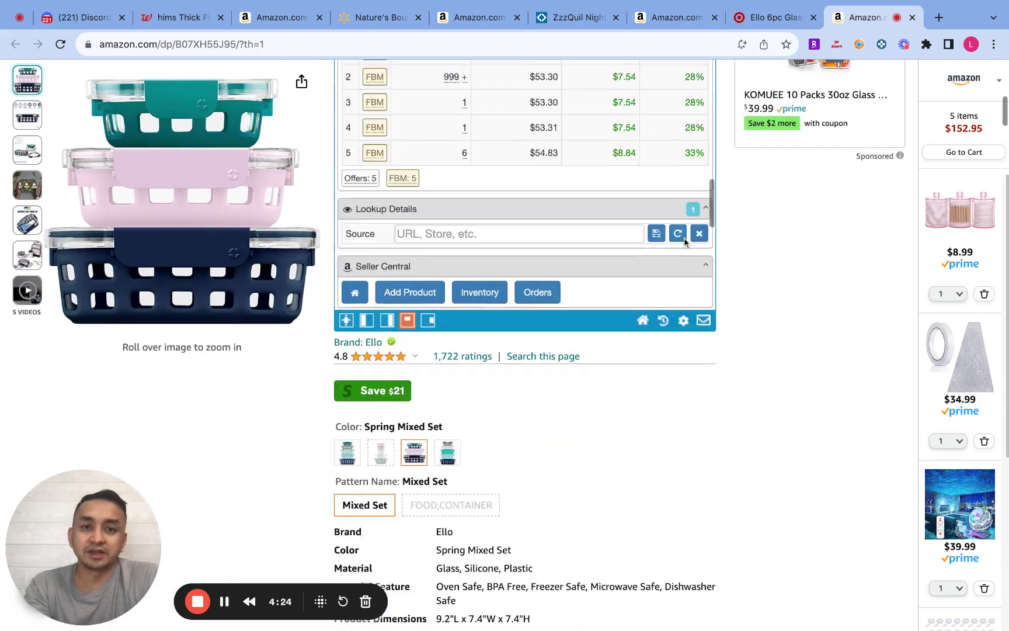
pyautogui.scroll(-3, 631, 251)
pyautogui.scroll(15, 617, 227)
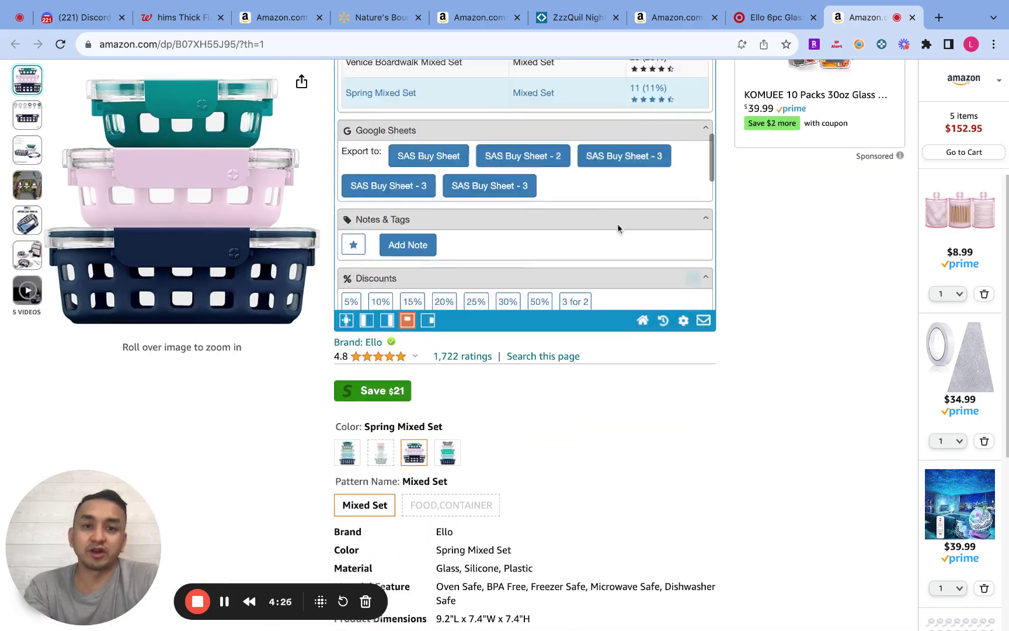
pyautogui.scroll(10, 619, 228)
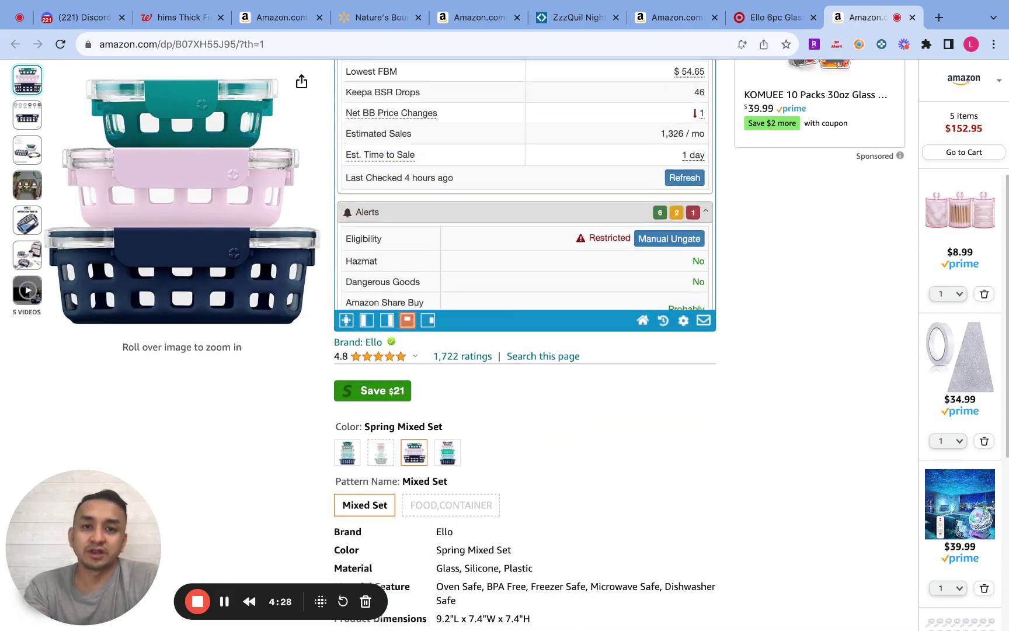
pyautogui.doubleClick(647, 109)
pyautogui.write('60')
# - Review the Ello set's recalculated margin, breakeven price and payout, plus each seller's stock, price and ROI in SellerAmp
pyautogui.scroll(-5, 626, 171)
pyautogui.scroll(-15, 626, 173)
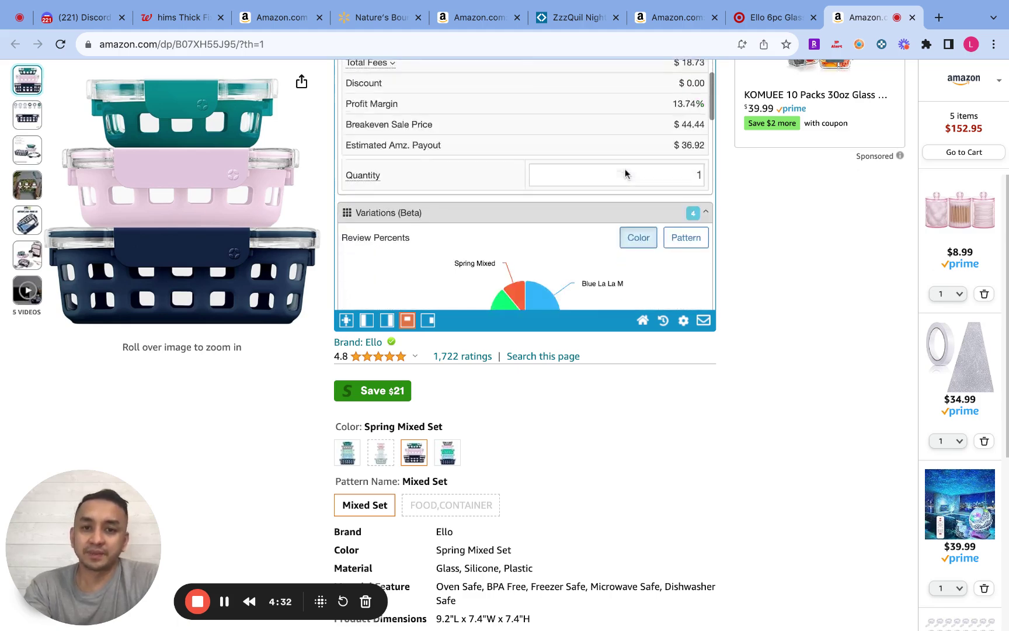
pyautogui.scroll(-3, 526, 184)
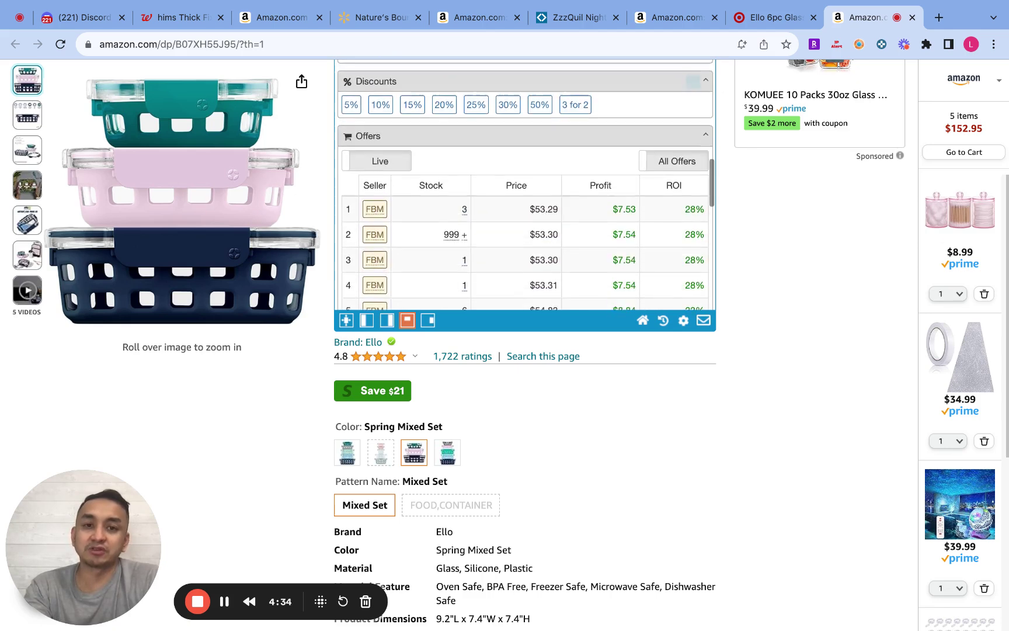
pyautogui.scroll(-3, 525, 184)
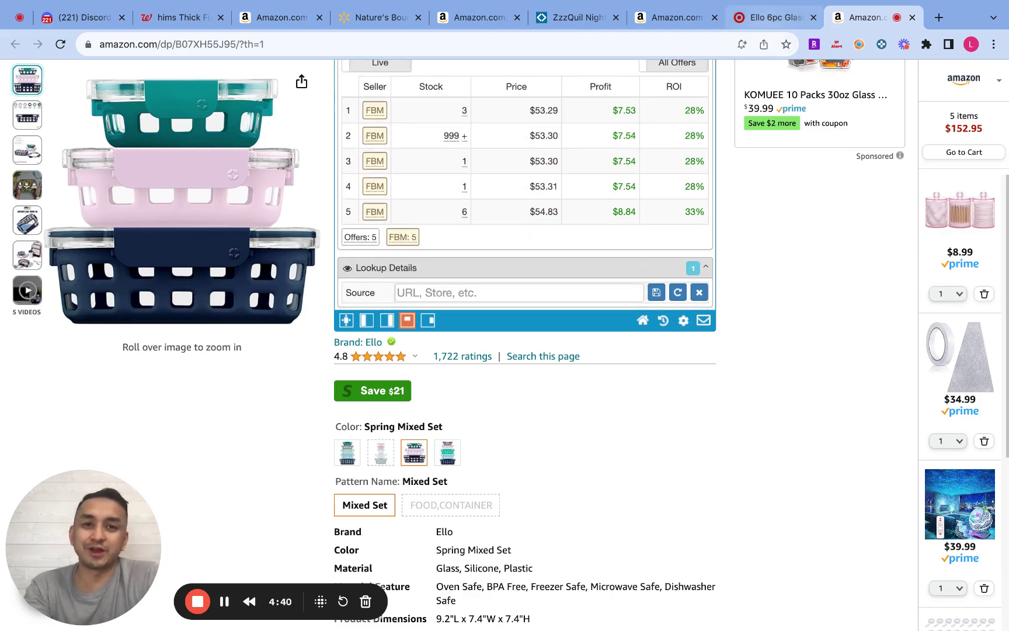
# - Switch to the ZzzQuil Nighttime Sleep Aid Amazon listing and compare it with the matching three-pack page at Sam's Club
pyautogui.click(760, 18)
pyautogui.click(672, 20)
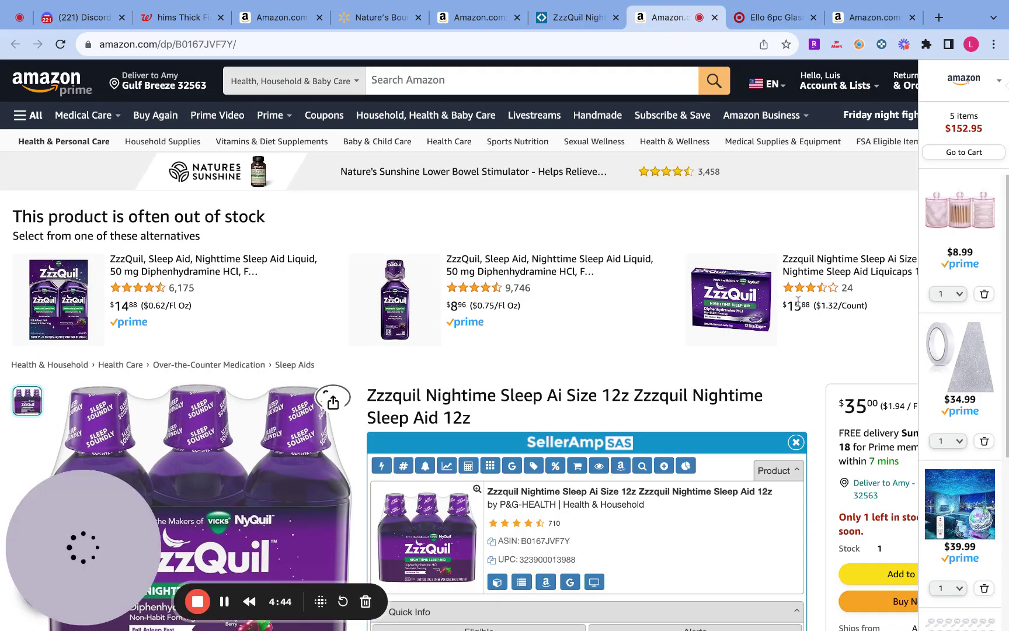
pyautogui.scroll(-3, 798, 301)
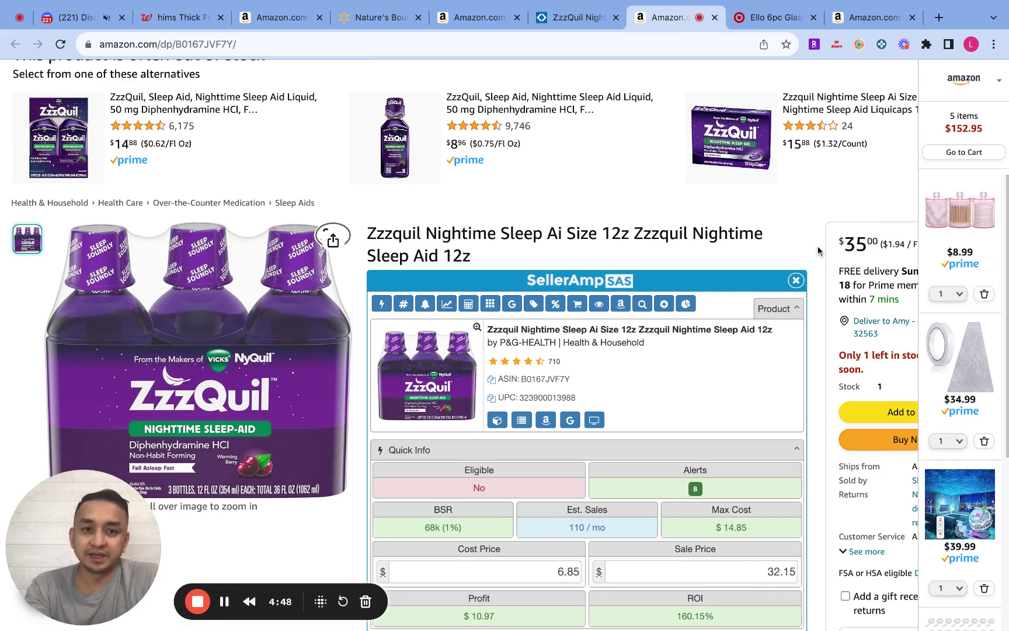
pyautogui.scroll(-1, 817, 250)
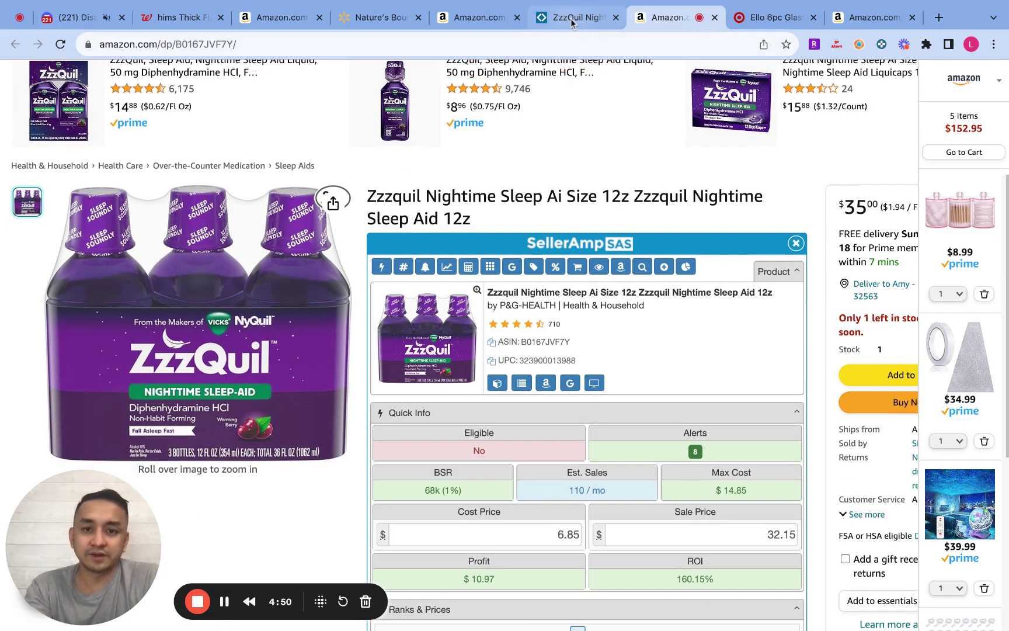
pyautogui.click(572, 22)
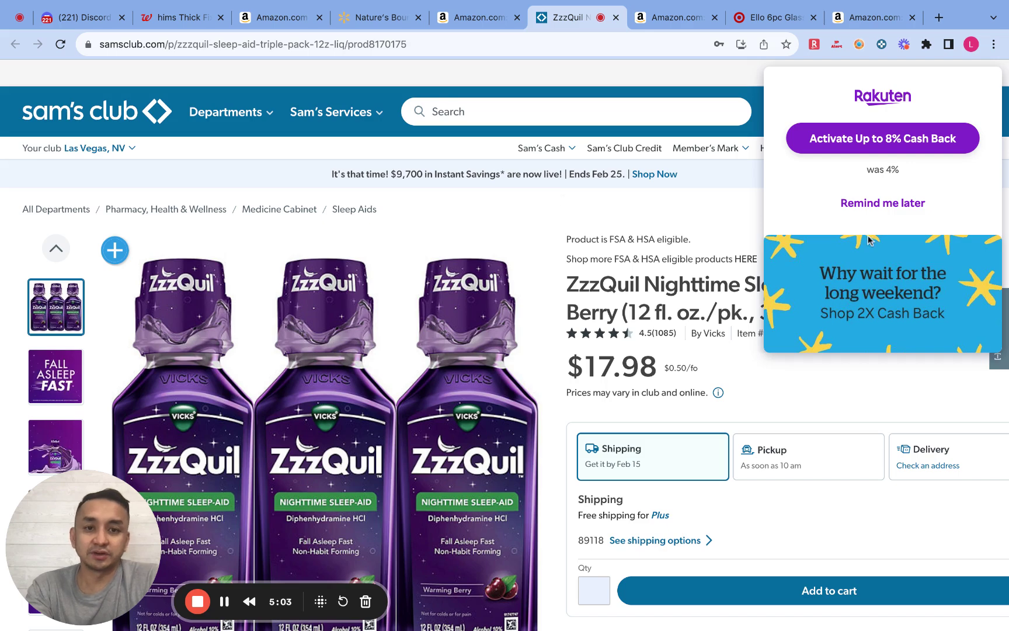
# - Set the cost price of the ZzzQuil listing in SellerAmp to 17.98
pyautogui.hotkey('ctrl', 'Tab')
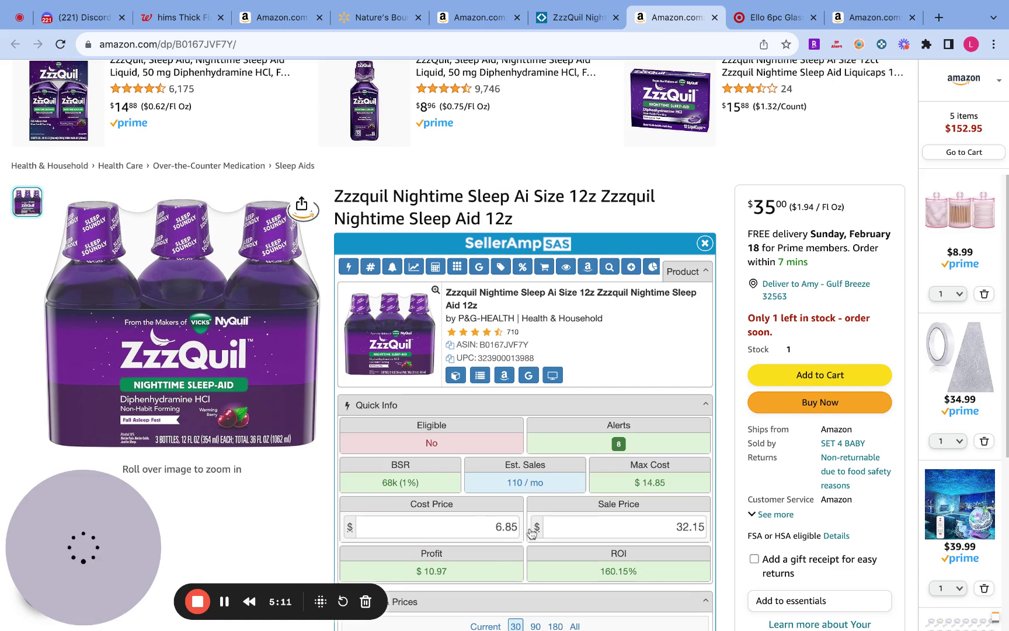
pyautogui.scroll(-2, 532, 533)
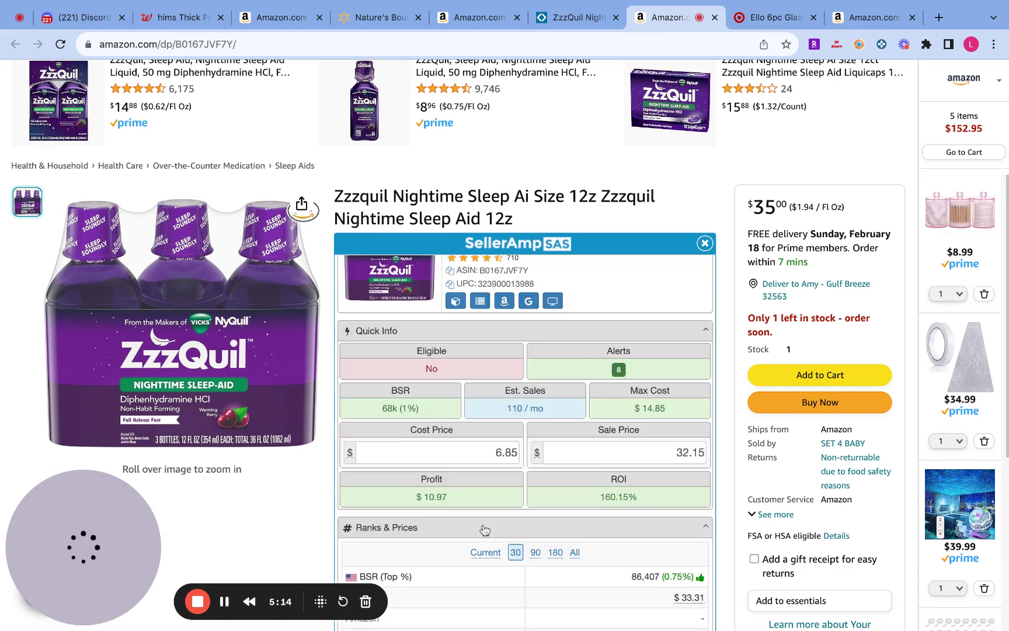
pyautogui.doubleClick(490, 460)
pyautogui.write('1')
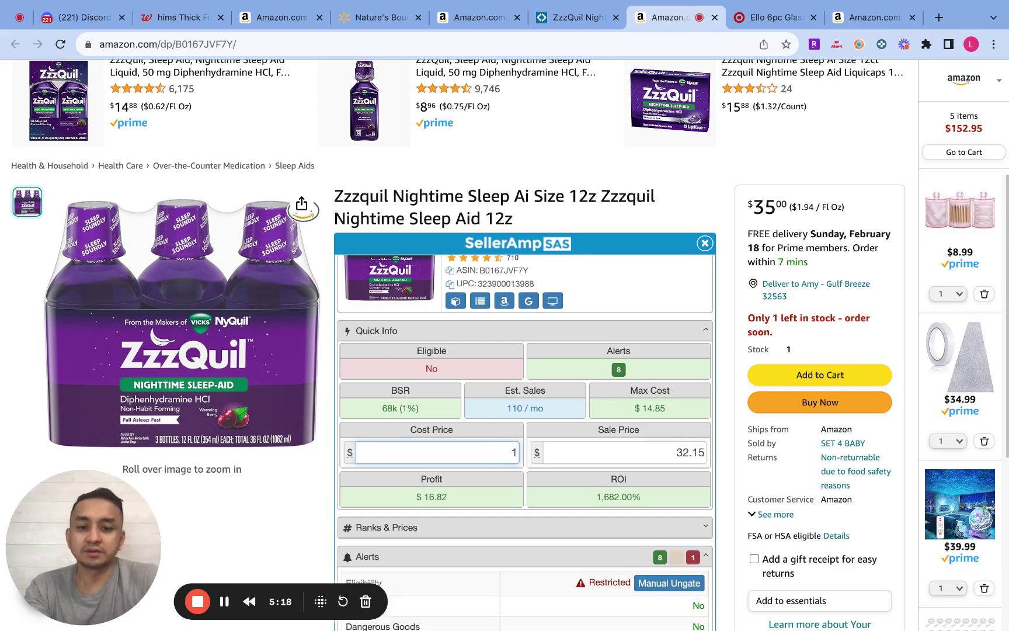
pyautogui.write('7.98')
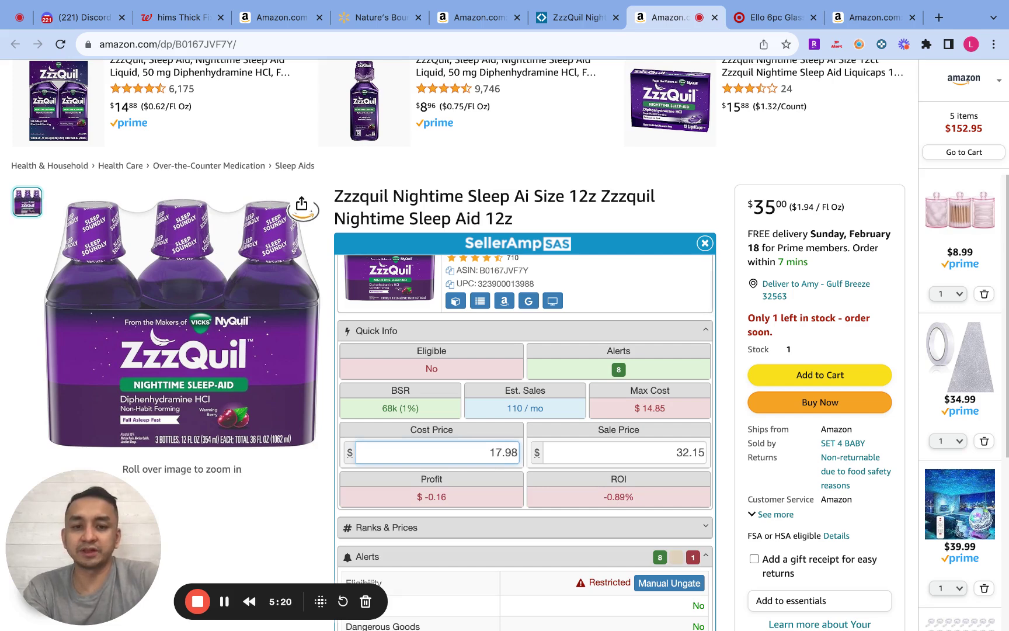
# - Return to the Sam's Club ZzzQuil page, postpone the Rakuten cash back offer and check the product's price and shipping options
pyautogui.click(578, 24)
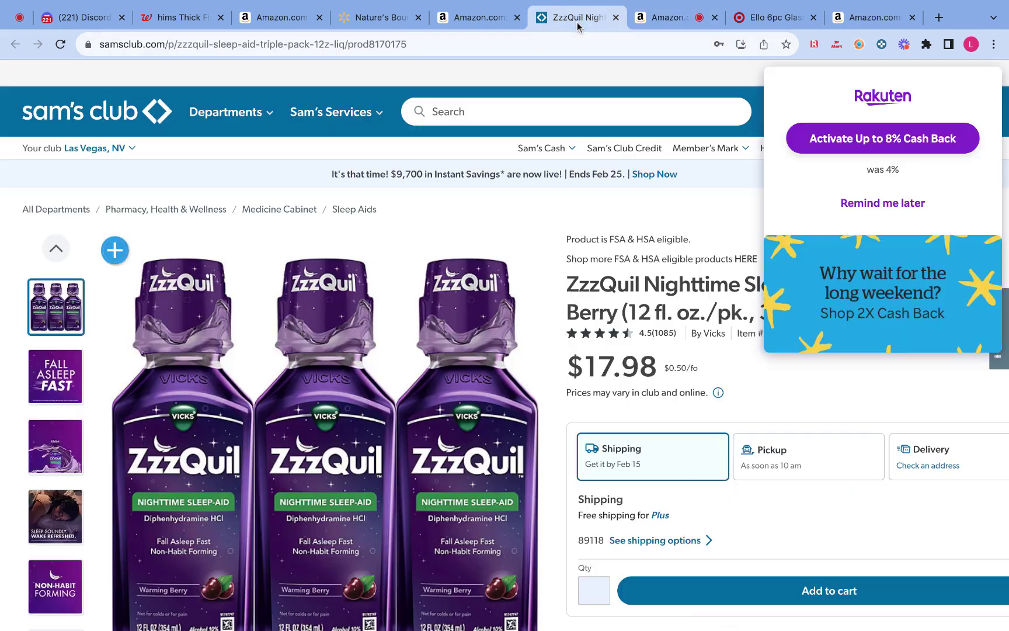
pyautogui.click(643, 19)
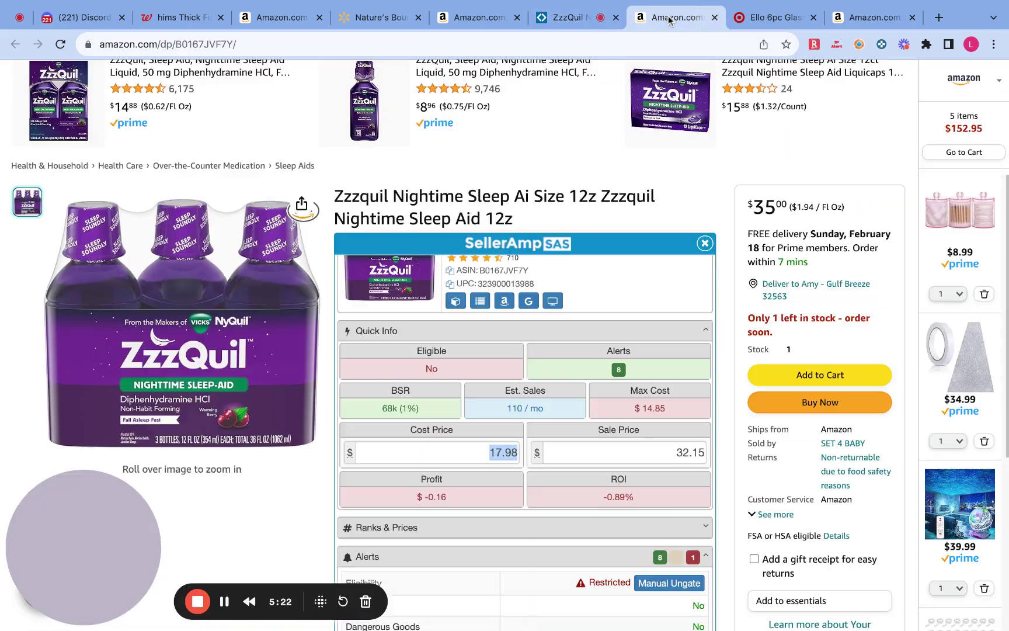
pyautogui.click(573, 17)
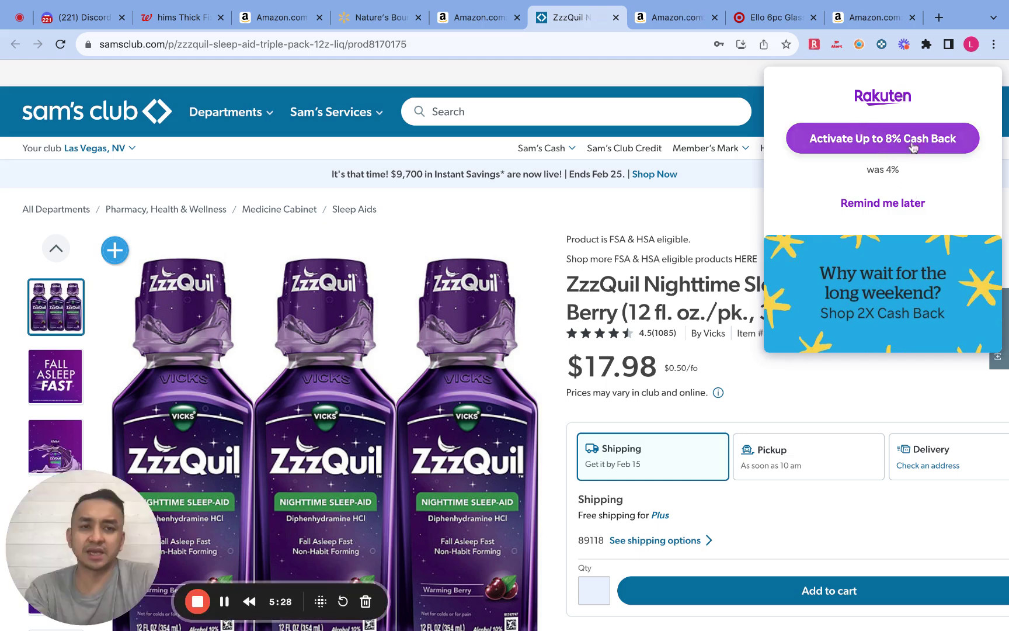
pyautogui.click(909, 200)
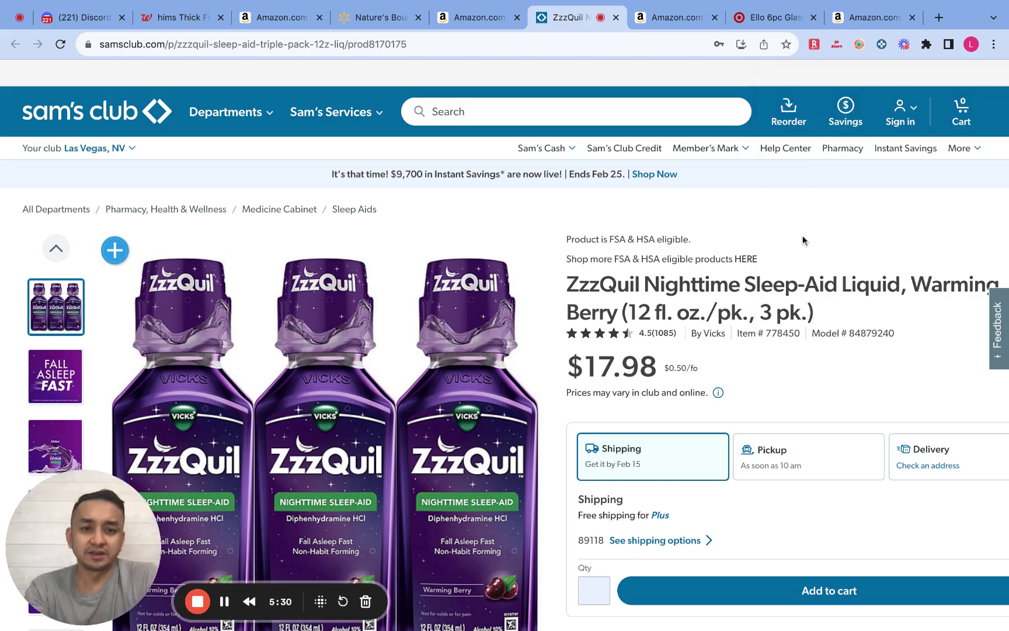
pyautogui.scroll(-2, 859, 299)
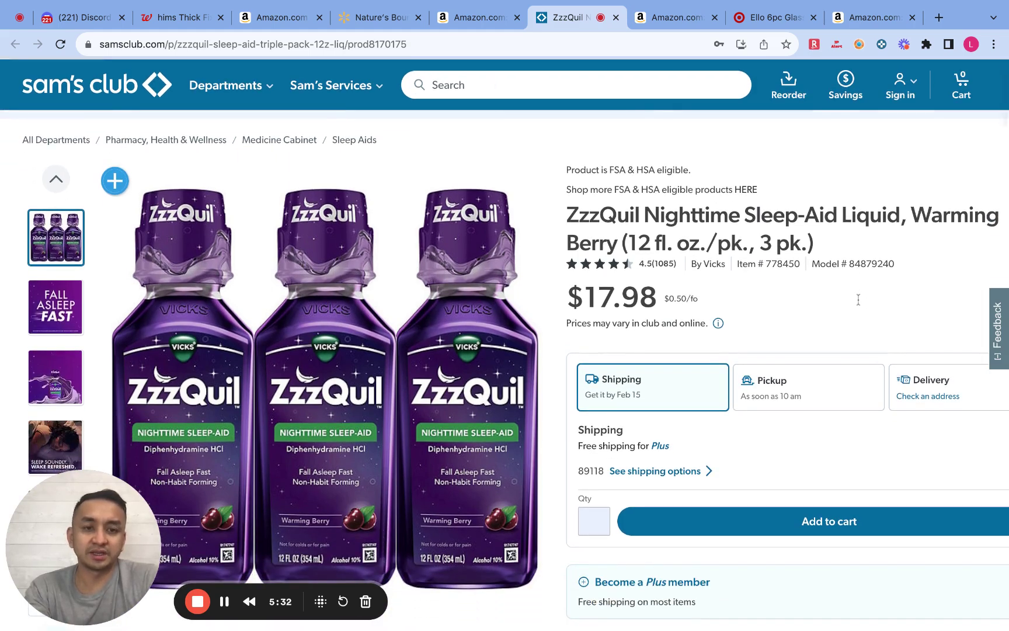
# - Examine the SellerAmp profit figures and seller offers for the ZzzQuil three-pack on Amazon
pyautogui.click(657, 23)
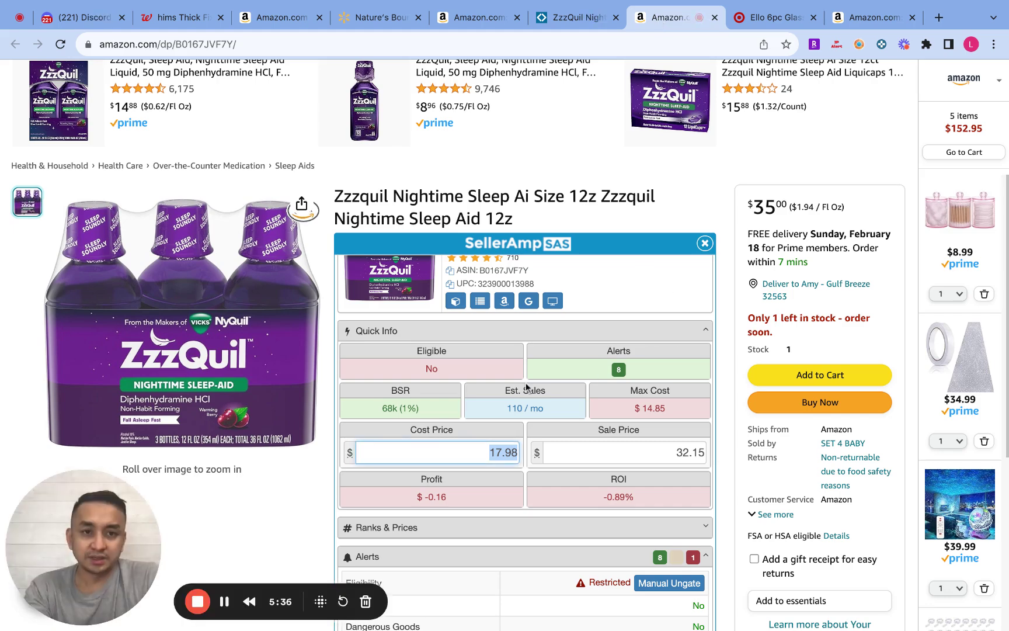
pyautogui.scroll(-6, 525, 381)
pyautogui.scroll(-15, 525, 382)
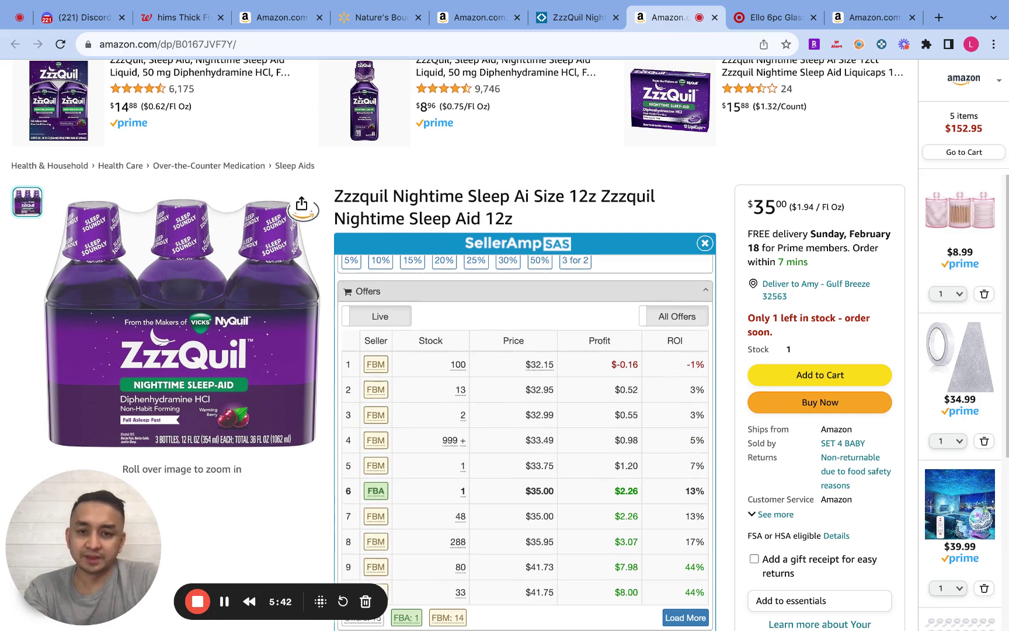
pyautogui.scroll(5, 525, 432)
pyautogui.scroll(-4, 525, 433)
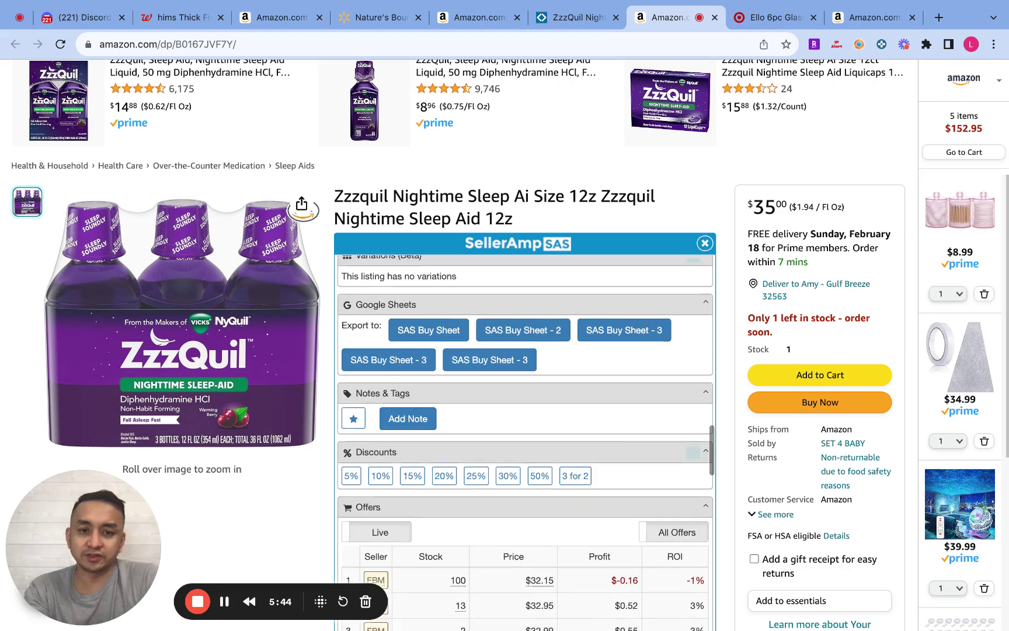
pyautogui.scroll(-2, 526, 443)
pyautogui.scroll(10, 526, 443)
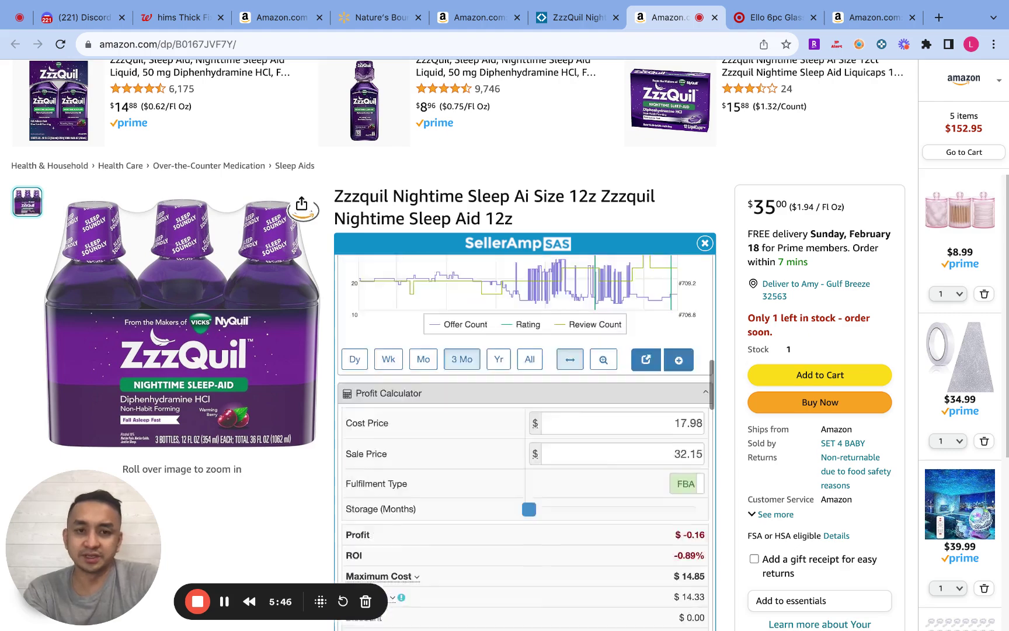
pyautogui.scroll(-3, 555, 414)
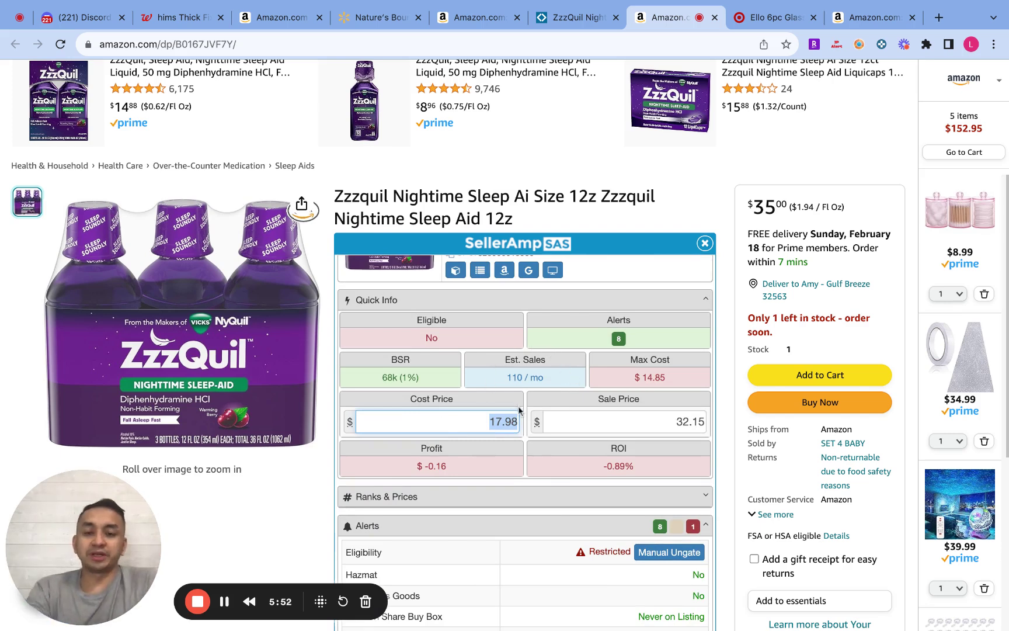
# - Apply a 10% discount to the ZzzQuil cost in SellerAmp
pyautogui.scroll(-10, 521, 418)
pyautogui.scroll(-10, 520, 422)
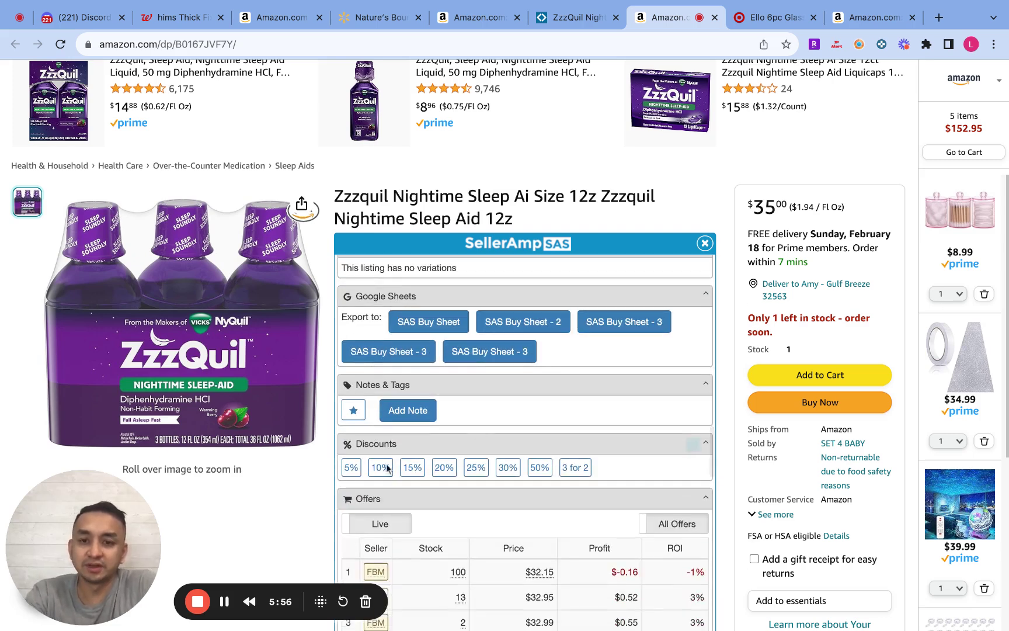
pyautogui.click(381, 467)
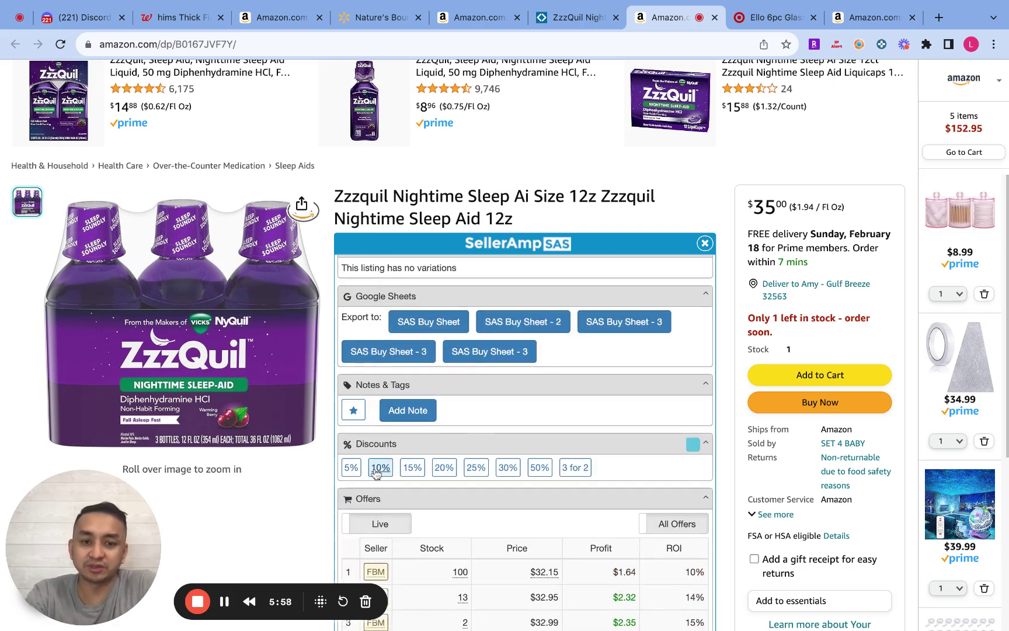
# - Compare the stock, price, discounted profit and ROI of the FBA and FBM sellers in the ZzzQuil offers table
pyautogui.scroll(-3, 524, 458)
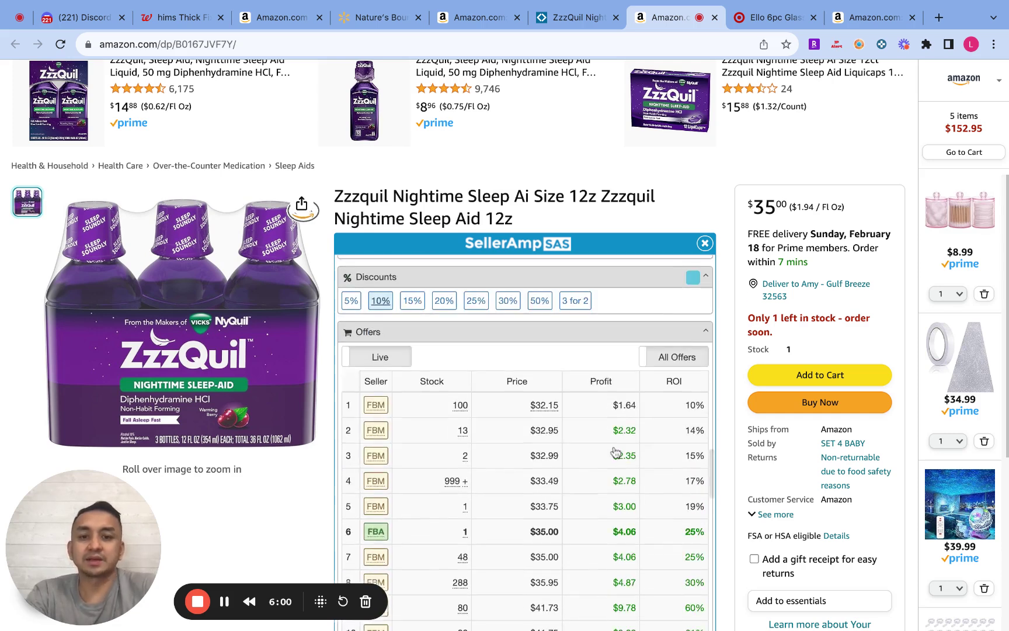
pyautogui.scroll(-2, 539, 439)
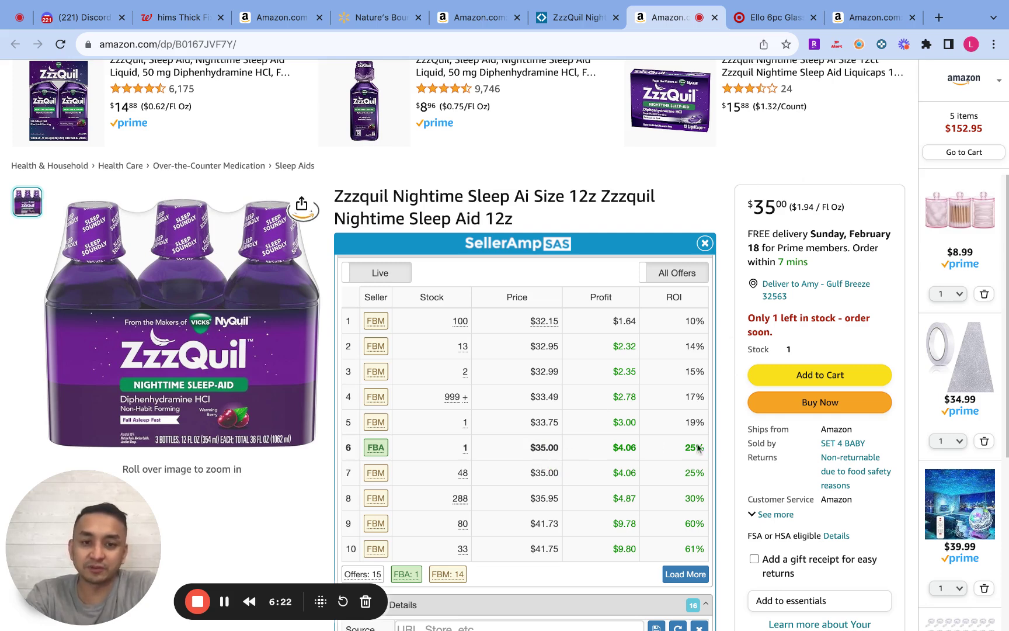
pyautogui.scroll(-3, 724, 421)
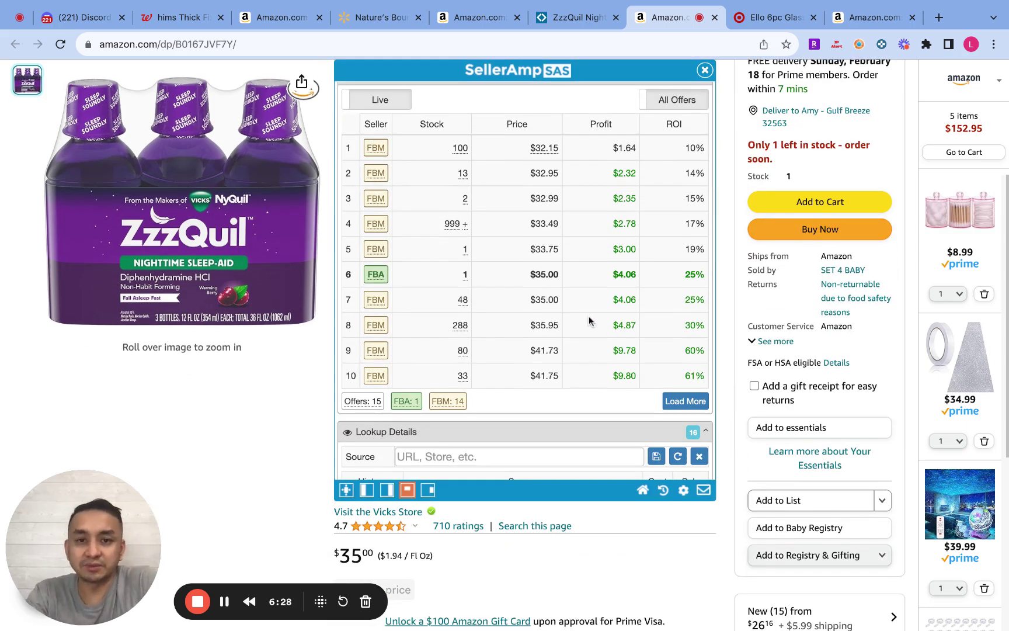
pyautogui.moveTo(543, 155)
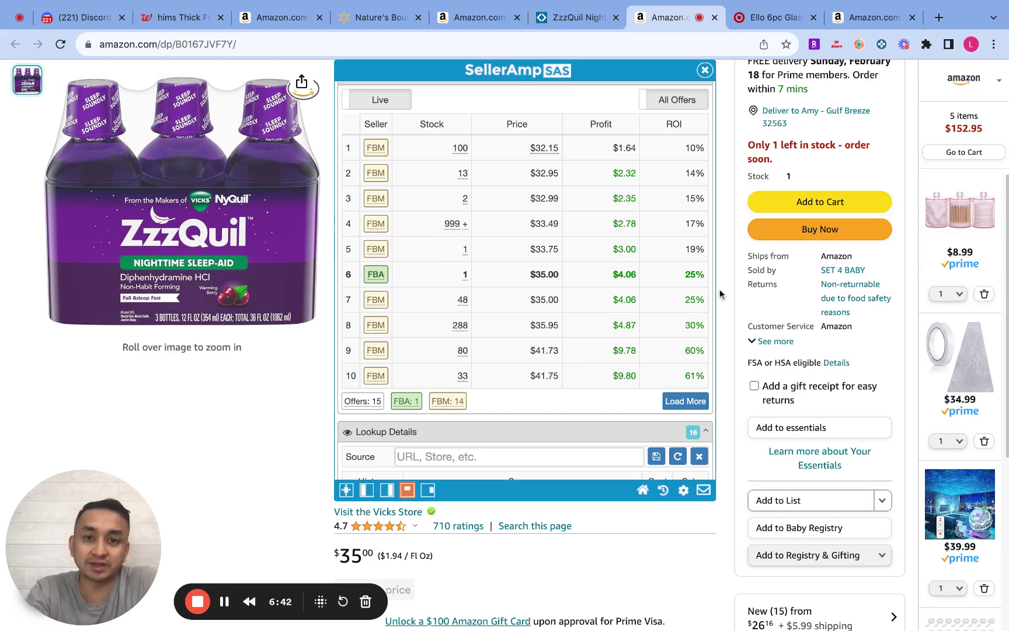
# - Inspect the three-month Keepa history of the ZzzQuil listing for Buy Box price, sales rank and new-offer count
pyautogui.scroll(-15, 719, 292)
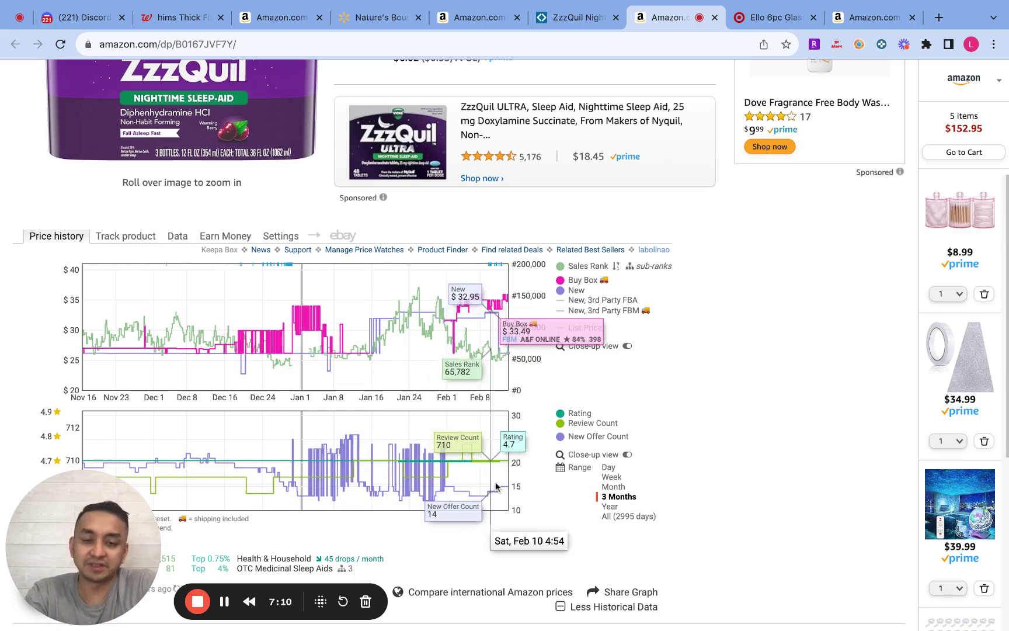
pyautogui.scroll(7, 683, 386)
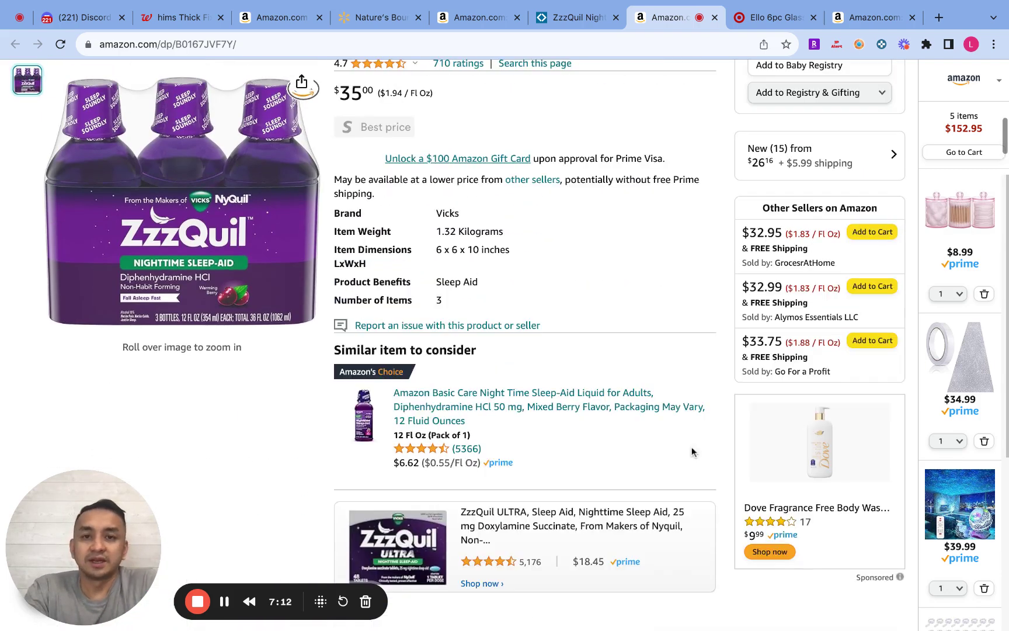
pyautogui.scroll(8, 732, 276)
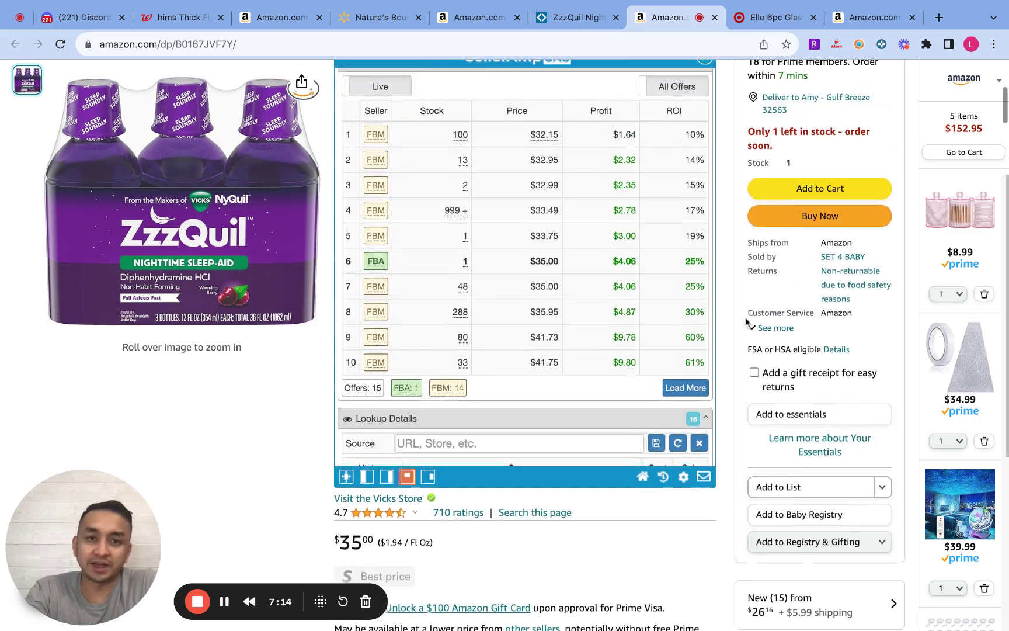
# - Review the ZzzQuil listing's eligibility, alerts, estimated sales, profit calculator and seller offers in SellerAmp
pyautogui.scroll(1, 737, 296)
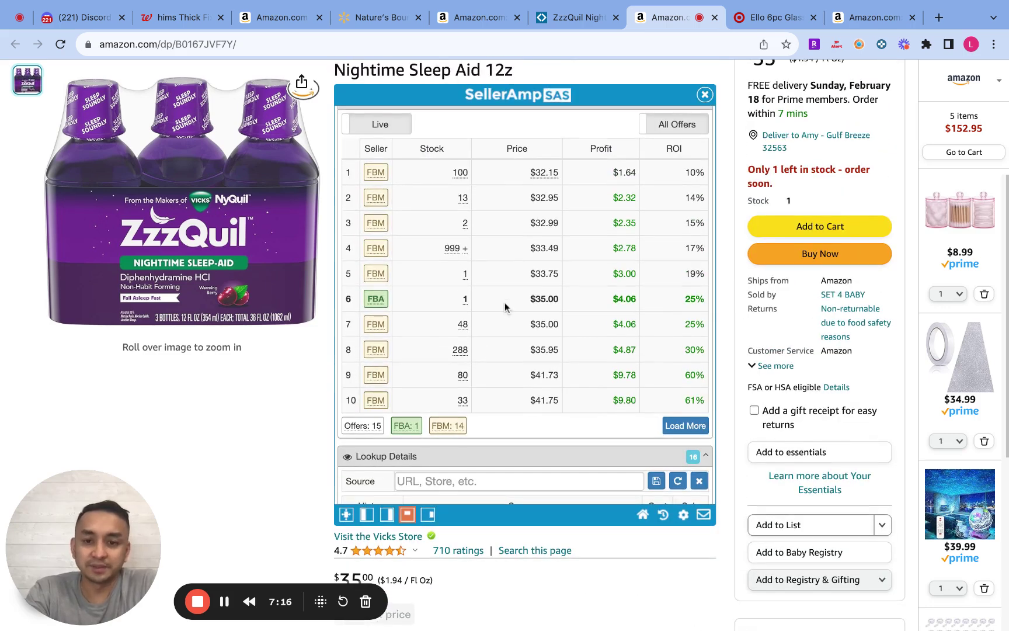
pyautogui.scroll(20, 504, 303)
pyautogui.scroll(8, 506, 364)
pyautogui.scroll(5, 443, 260)
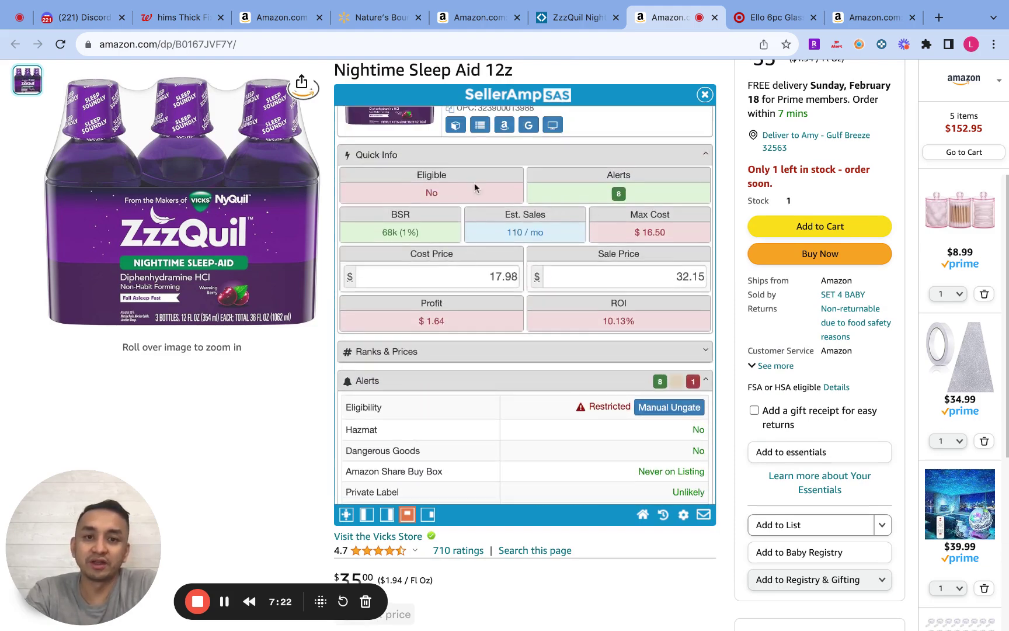
pyautogui.scroll(-10, 476, 277)
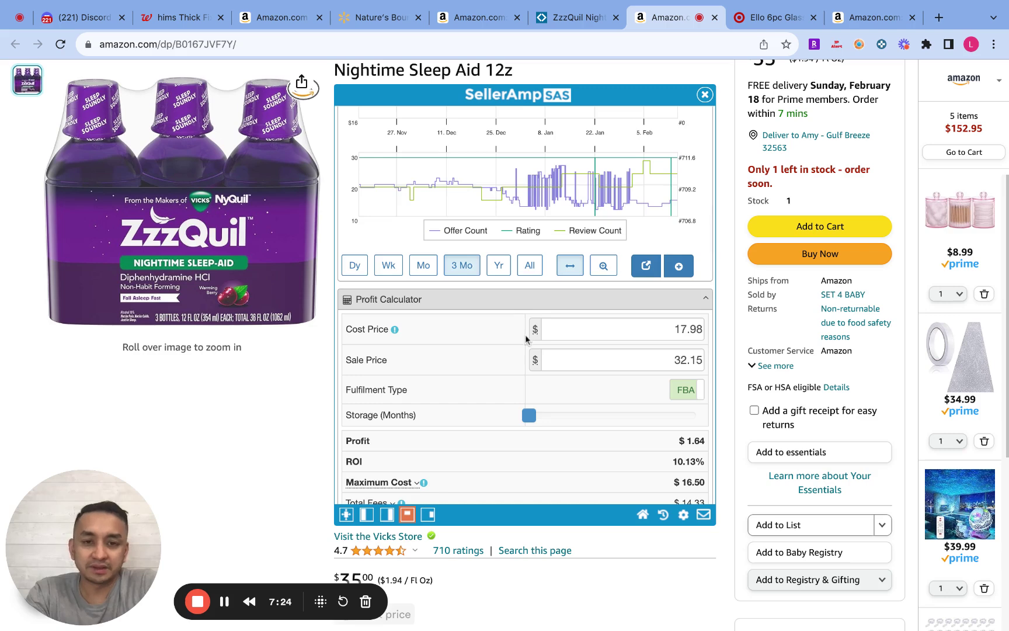
pyautogui.scroll(-6, 525, 339)
pyautogui.scroll(-7, 526, 339)
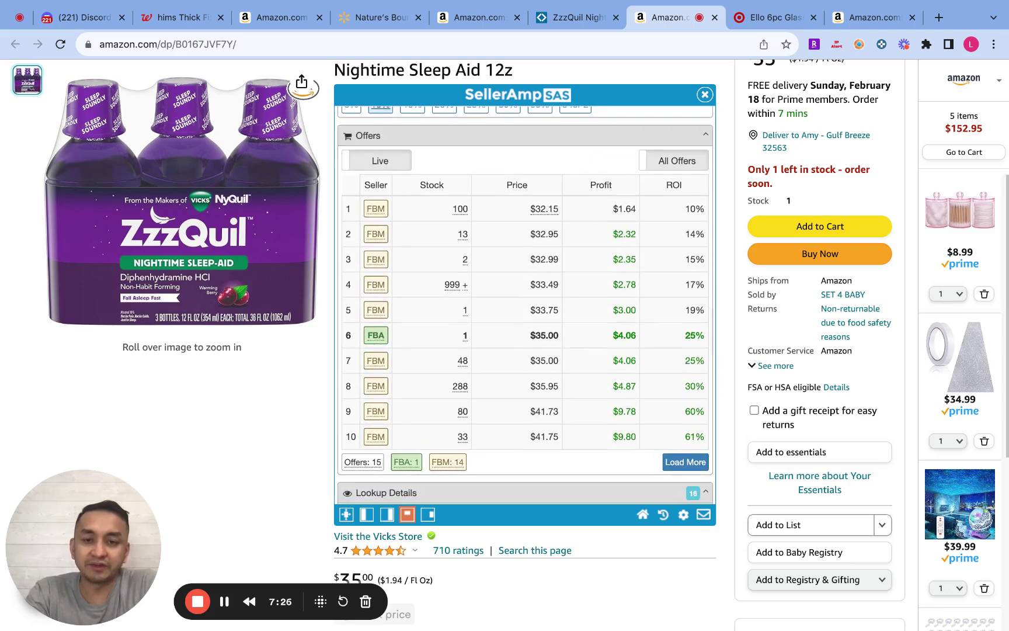